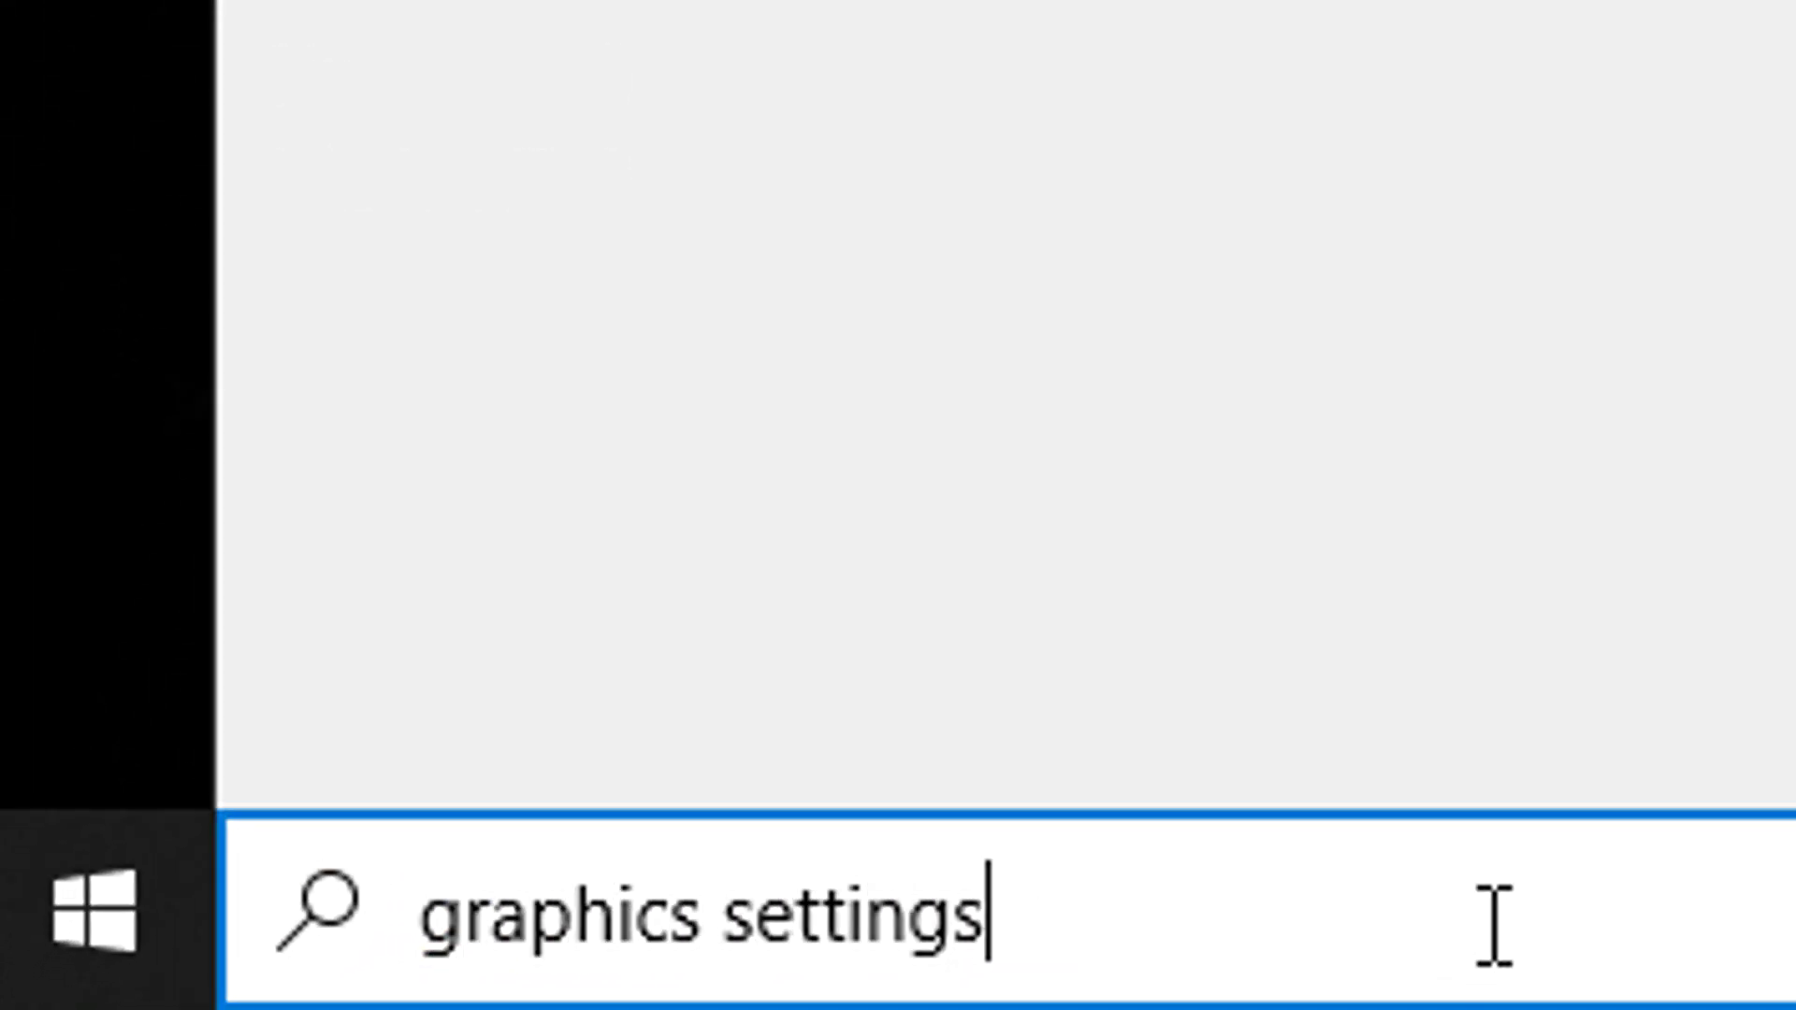
Step: Open the Graphics settings page from the 'graphics settings' search result
{"action": "left_click", "coordinate": [201, 503]}
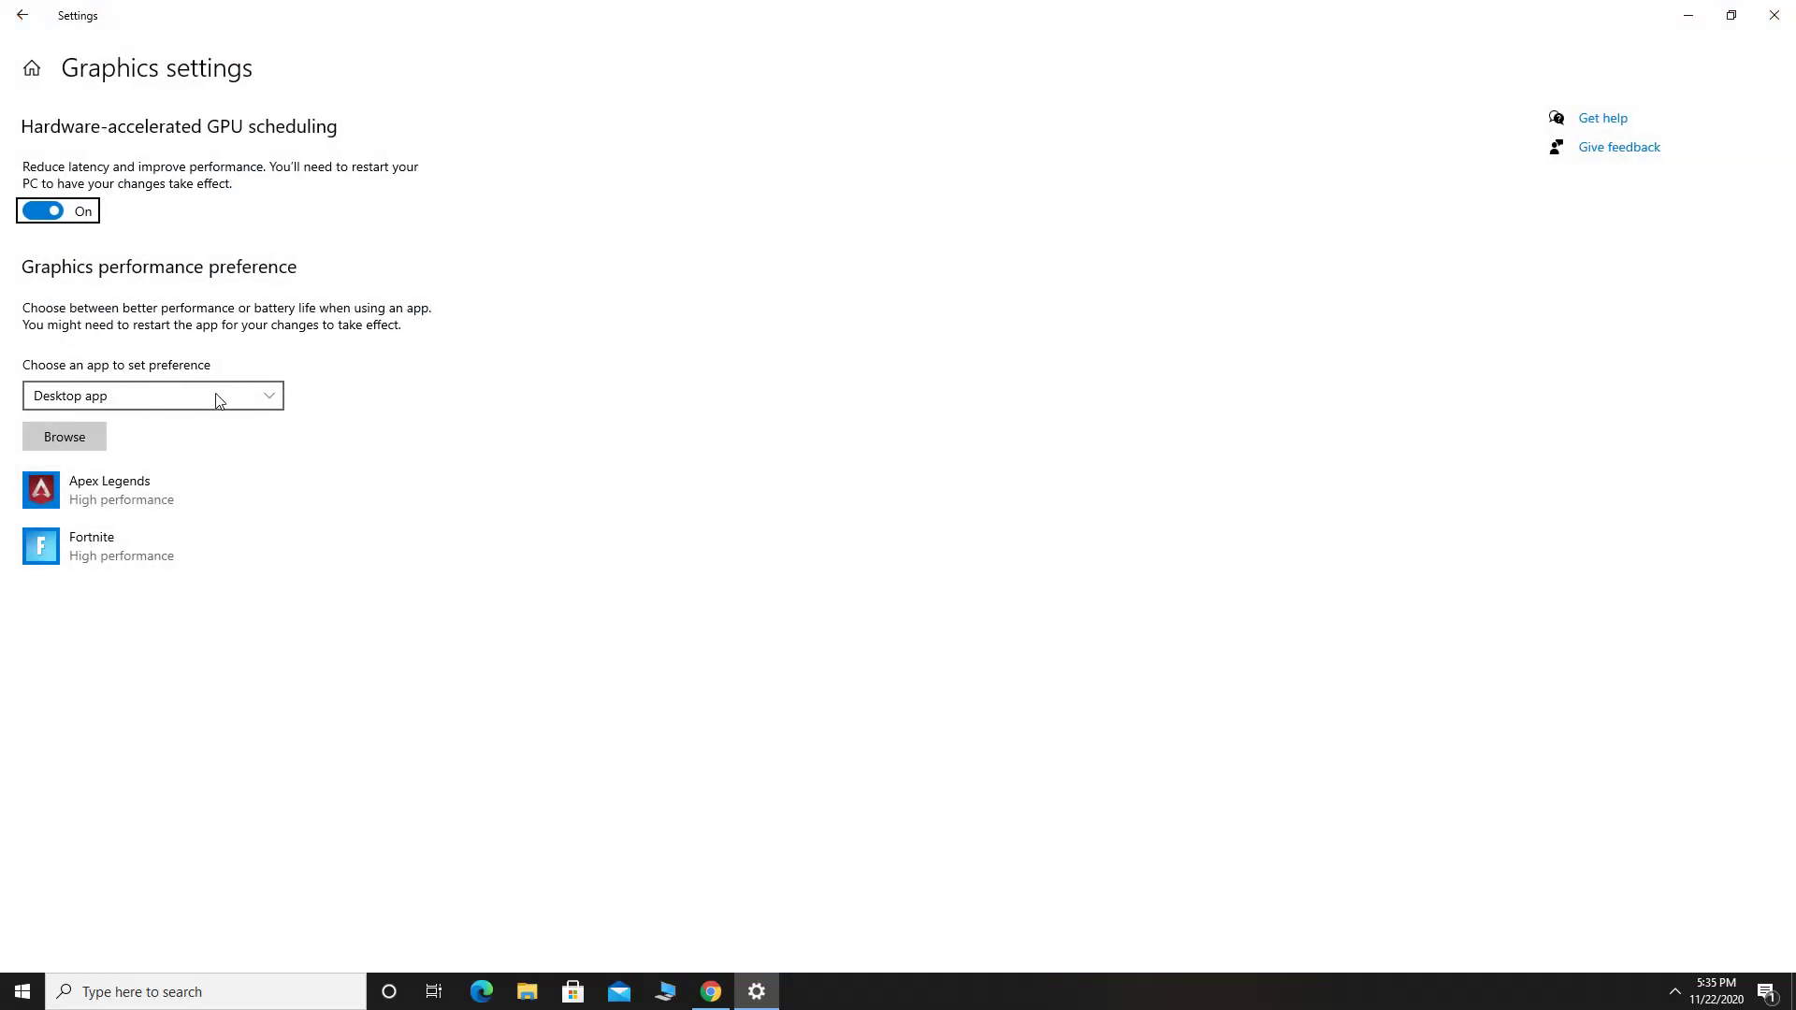
Step: Switch the app type to Microsoft Store app and look through its app list
{"action": "left_click", "coordinate": [244, 397]}
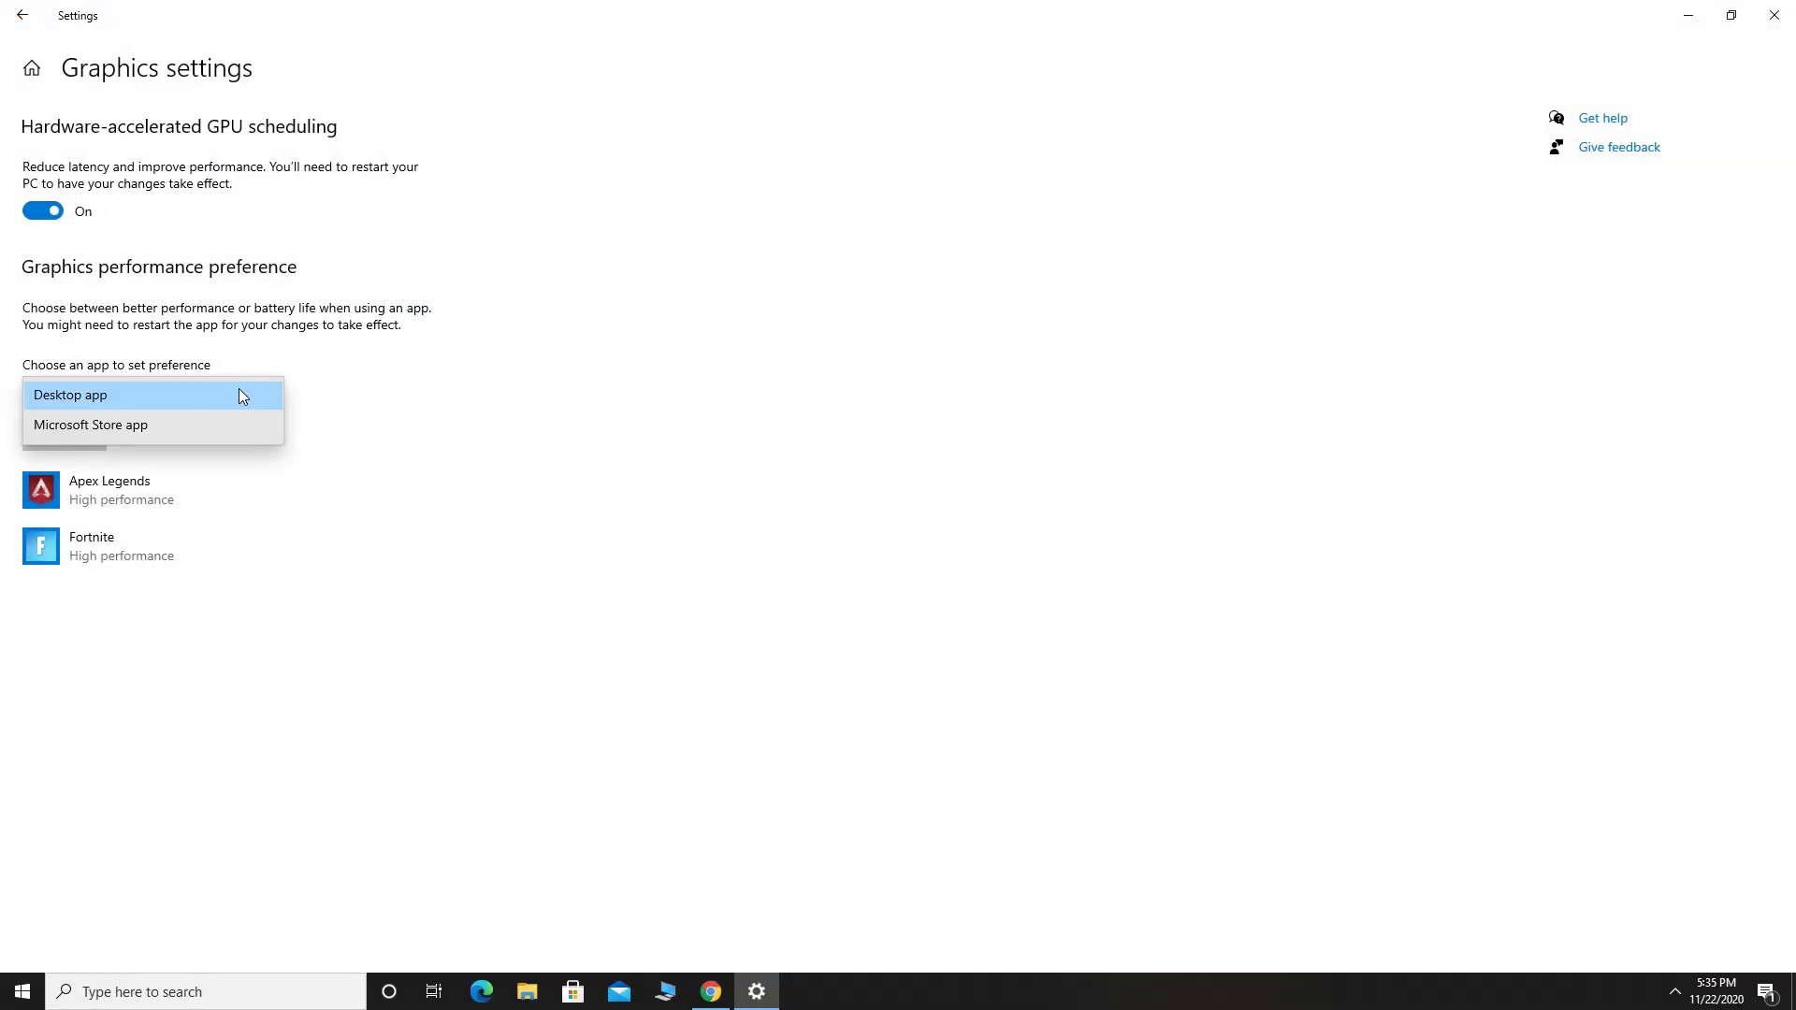
{"action": "left_click", "coordinate": [148, 428]}
{"action": "left_click", "coordinate": [182, 436]}
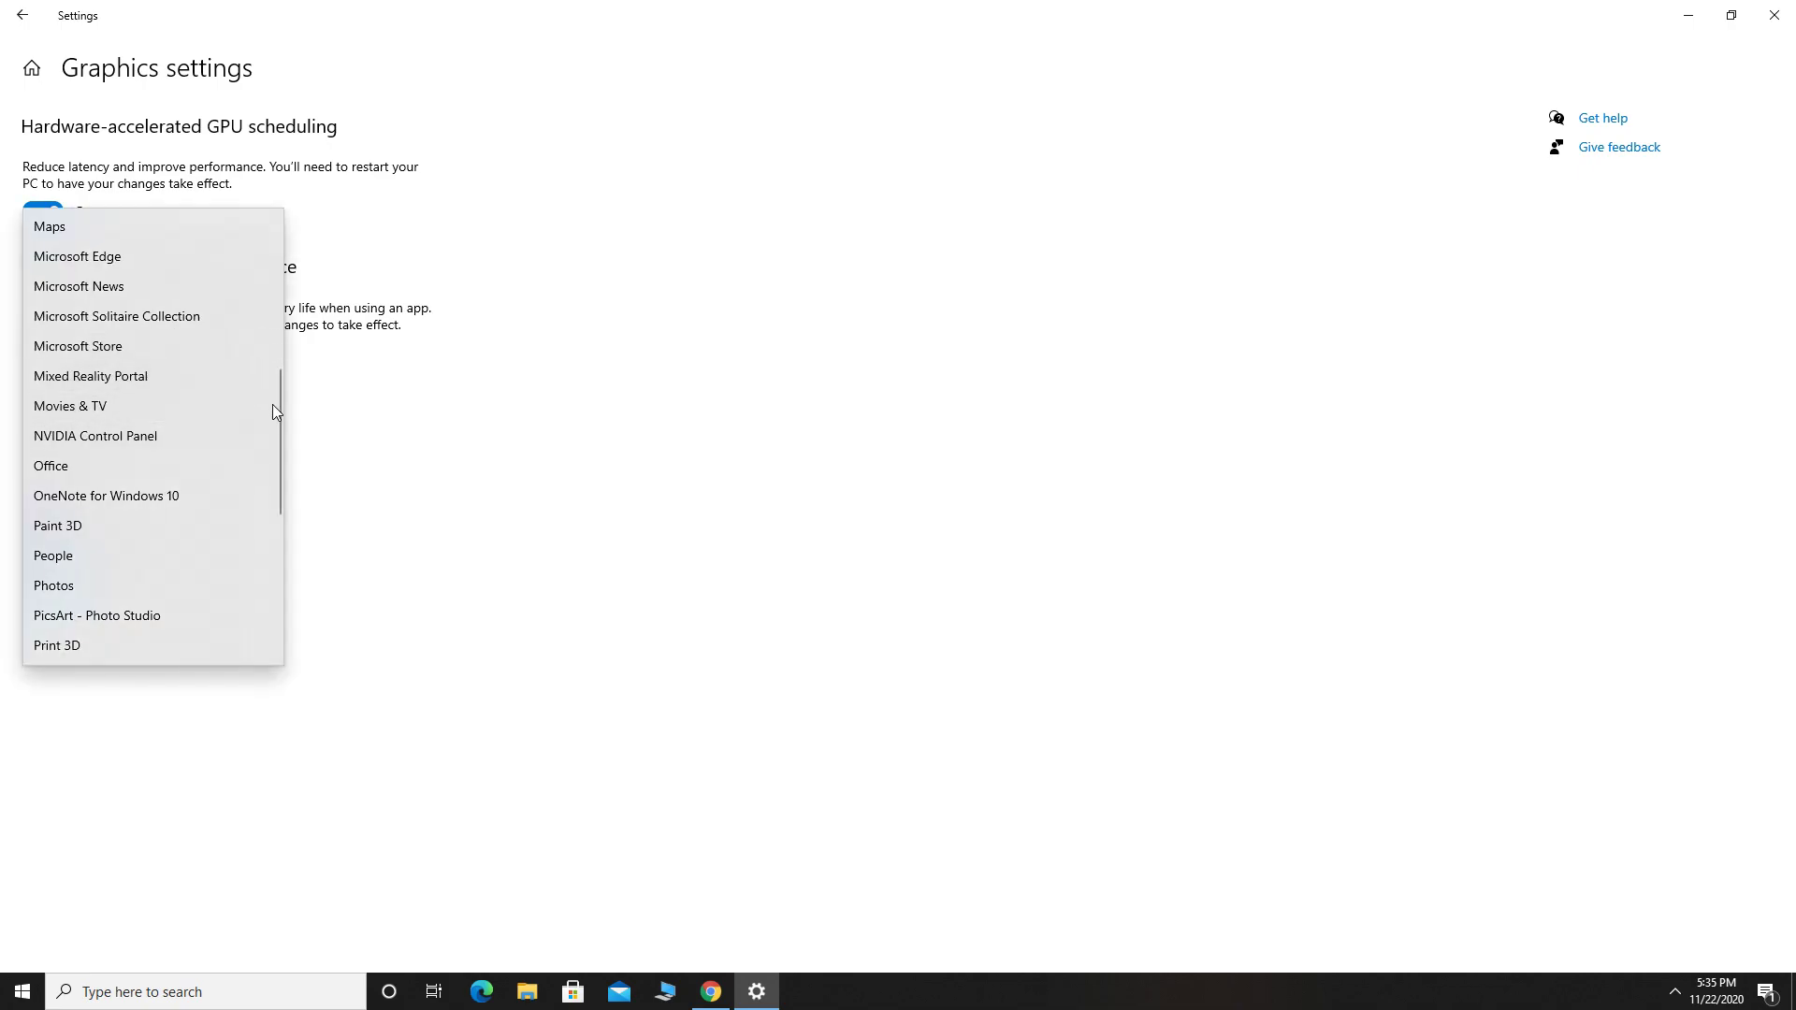
{"action": "mouse_move", "coordinate": [277, 426]}
{"action": "left_mouse_down"}
{"action": "mouse_move", "coordinate": [258, 260]}
{"action": "mouse_move", "coordinate": [257, 569]}
{"action": "left_mouse_up"}
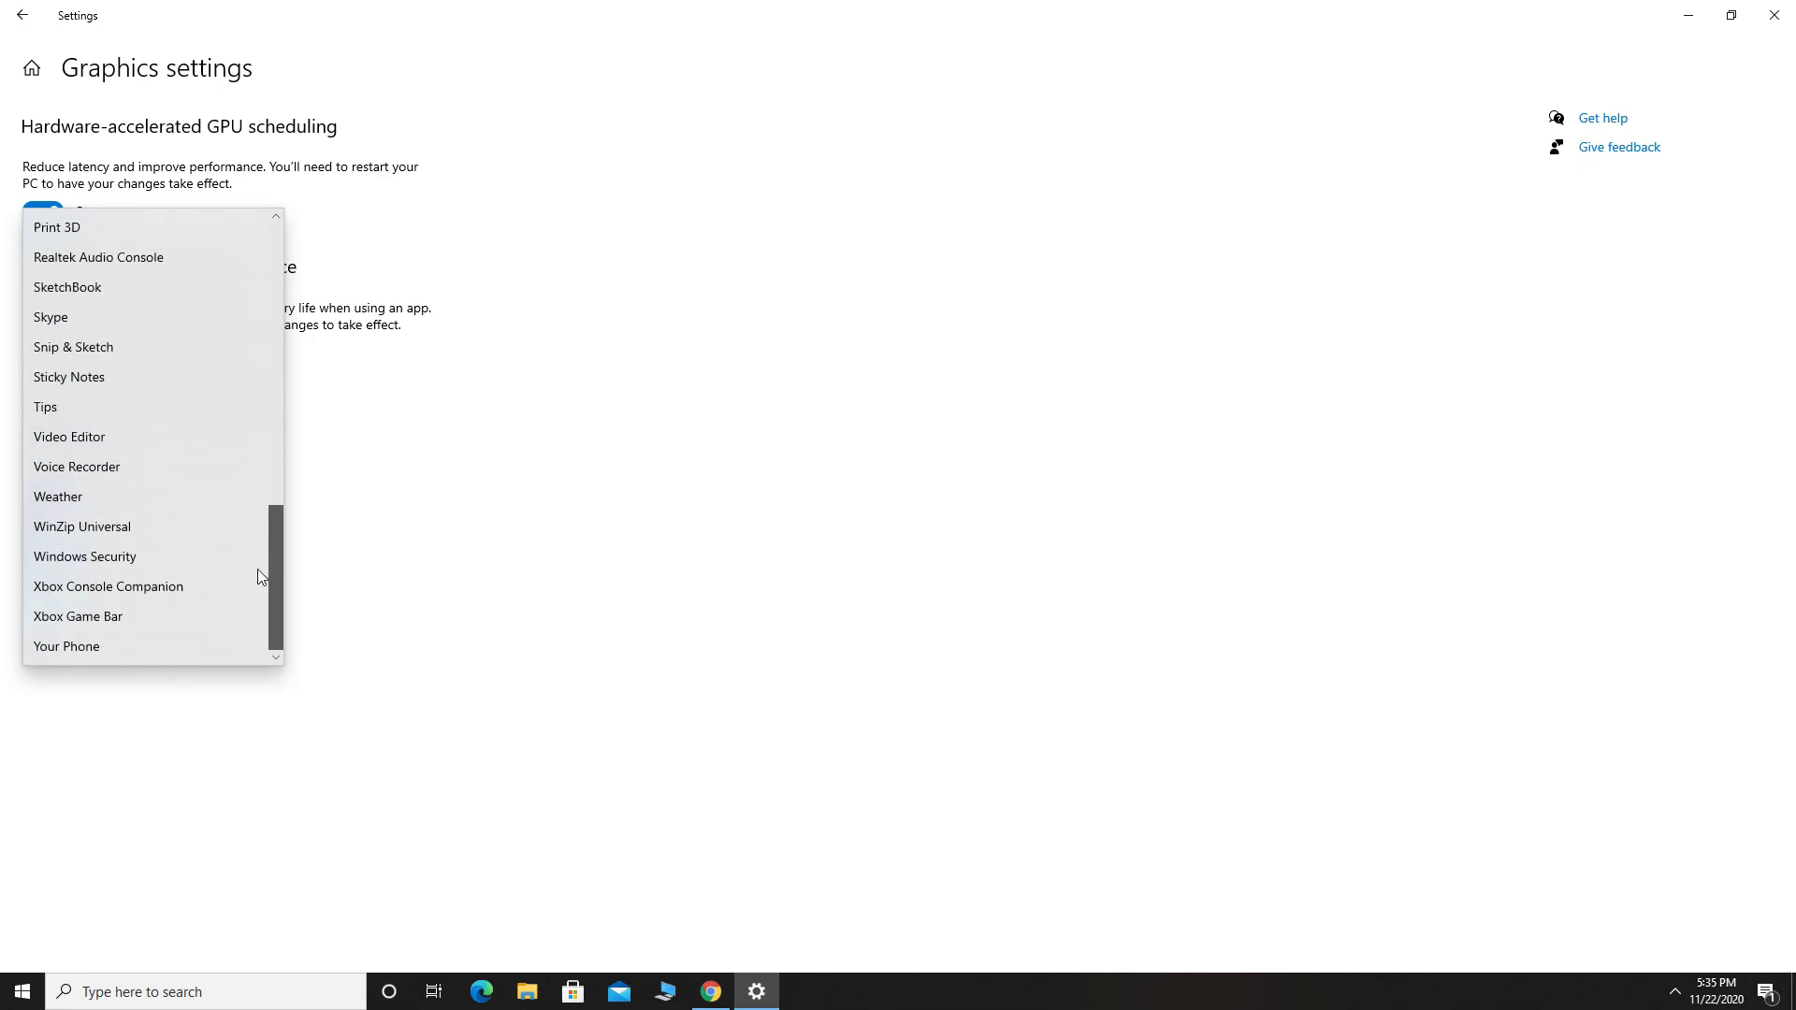
{"action": "left_click", "coordinate": [531, 652]}
Step: Return the app type to Desktop app and browse for a program file
{"action": "left_click", "coordinate": [195, 396]}
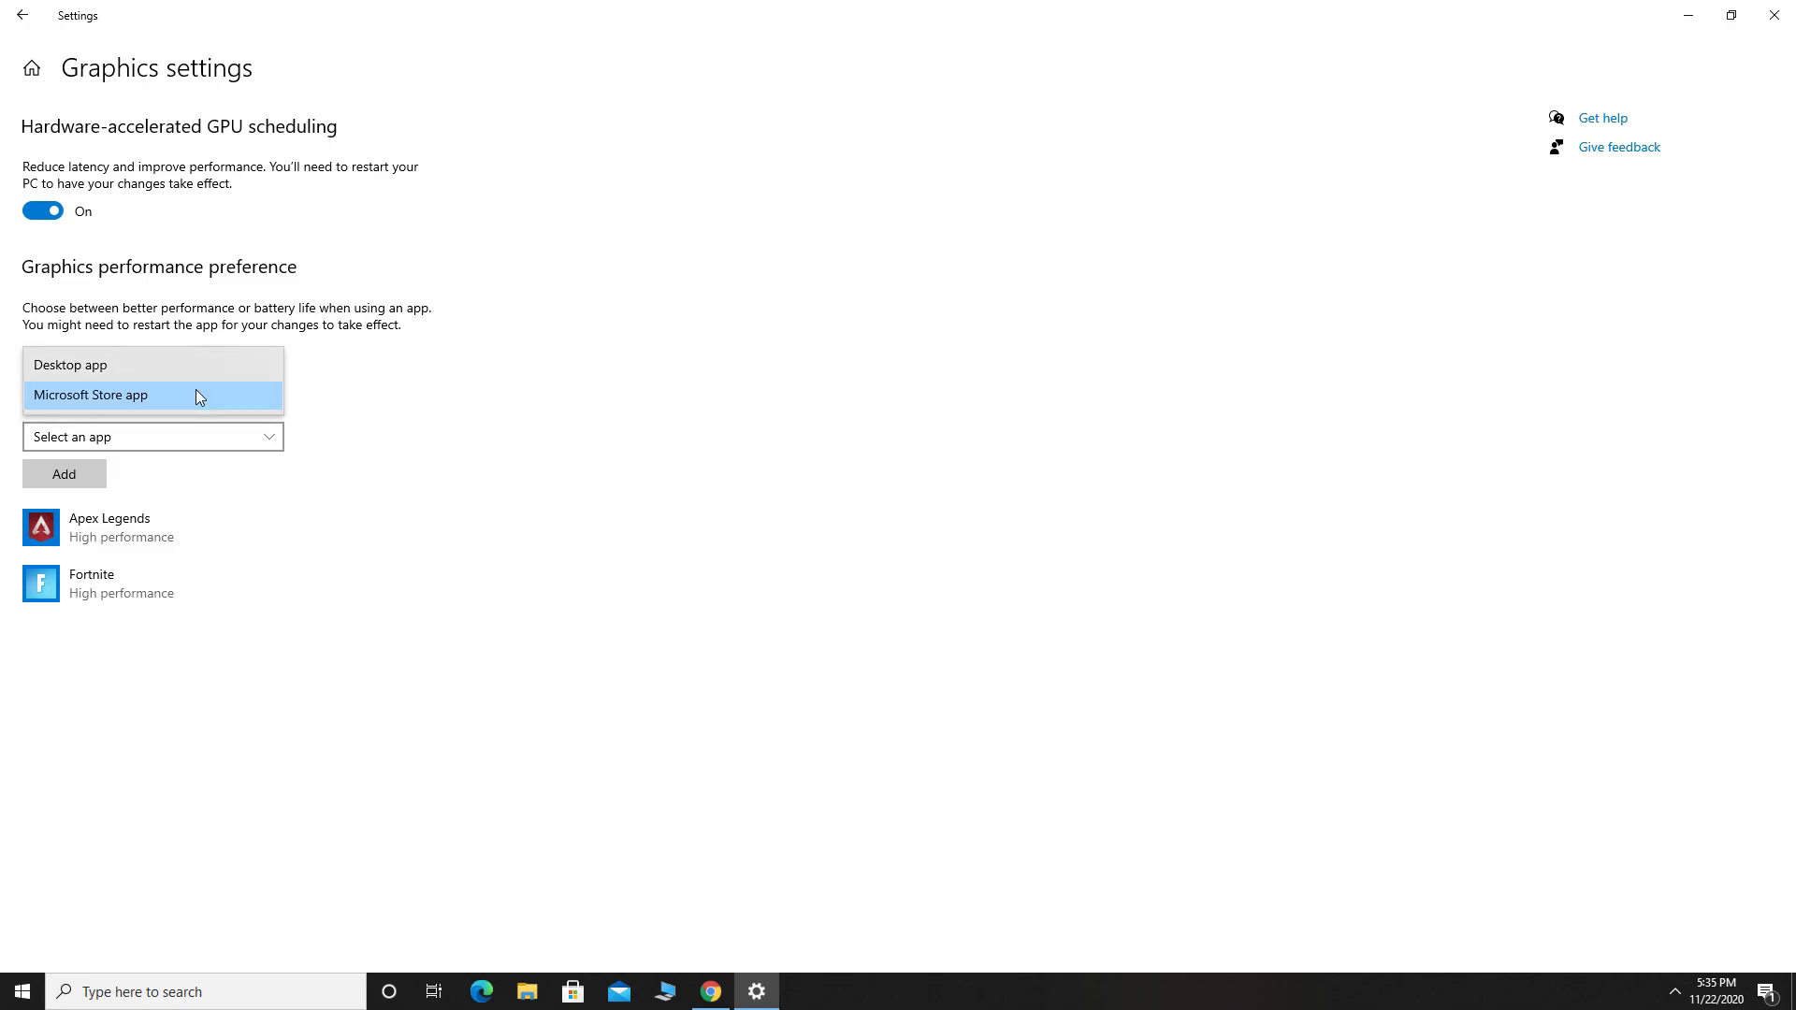
{"action": "left_click", "coordinate": [139, 366]}
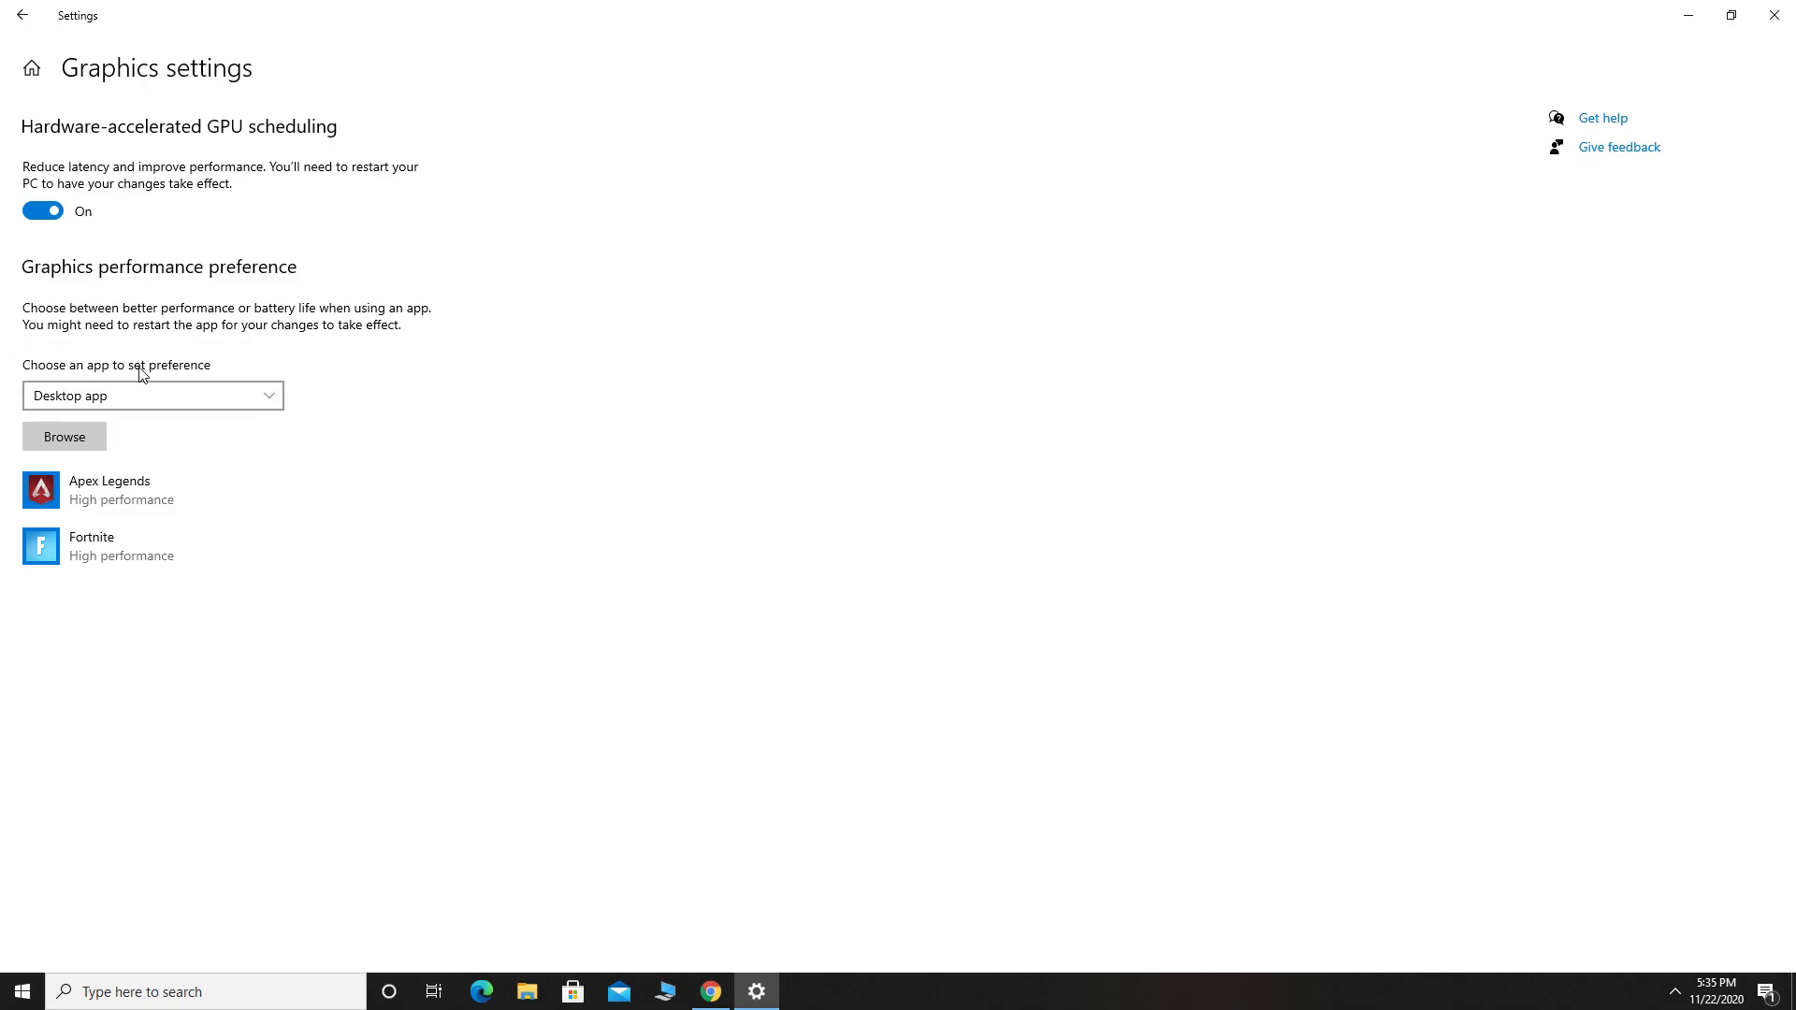
{"action": "left_click", "coordinate": [65, 436]}
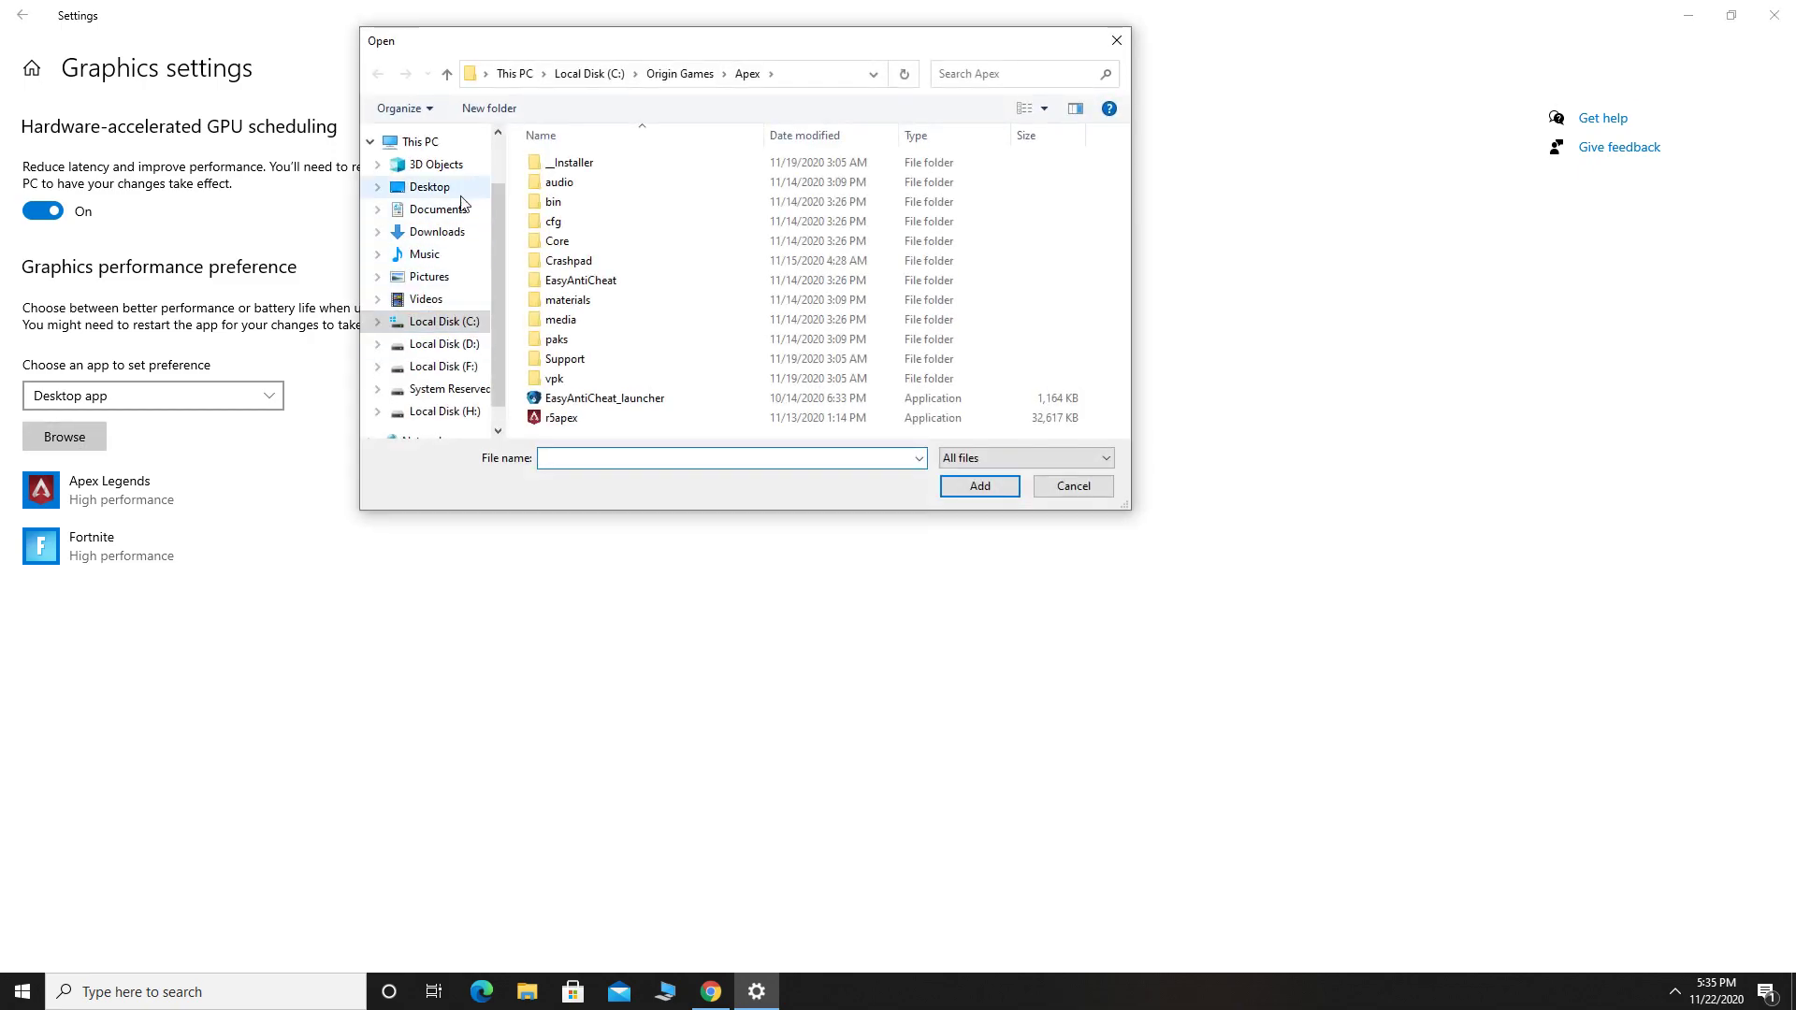
Step: Navigate to C:\Program Files\VEGAS\VEGAS Pro 17.0 and select vegas170
{"action": "left_click", "coordinate": [421, 142]}
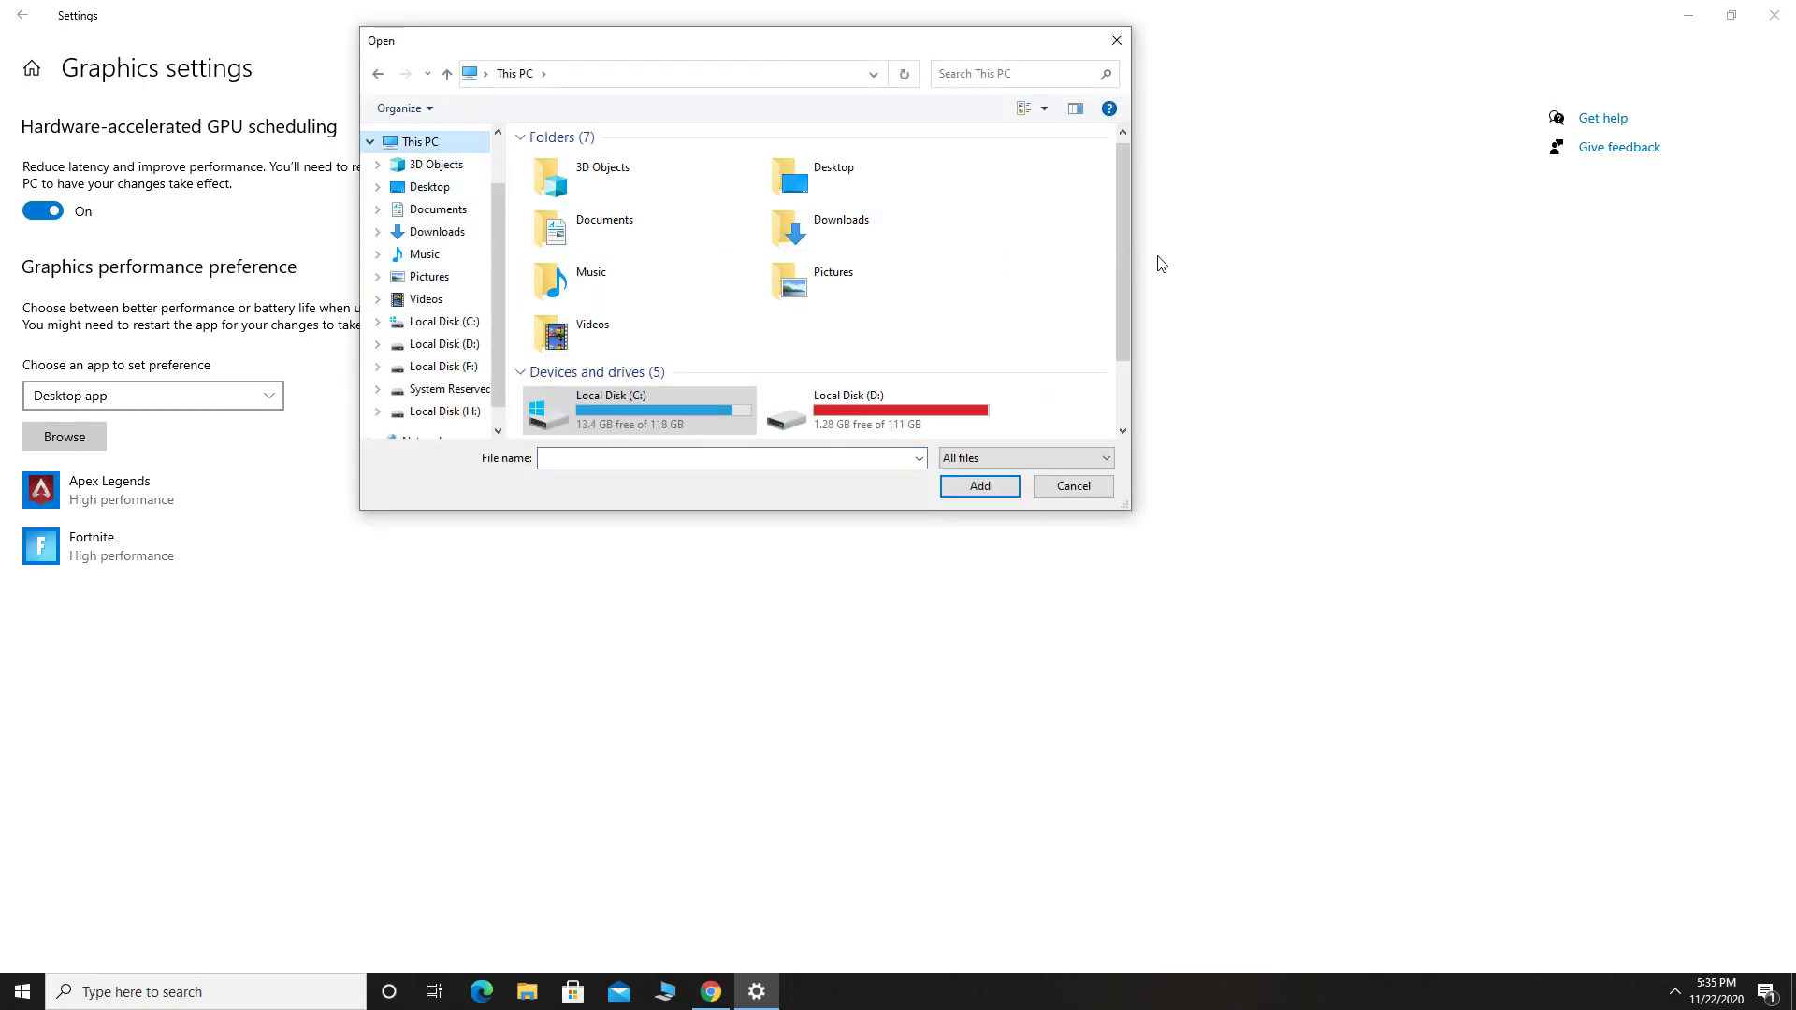
{"action": "left_click_drag", "start_coordinate": [1126, 262], "coordinate": [1121, 341]}
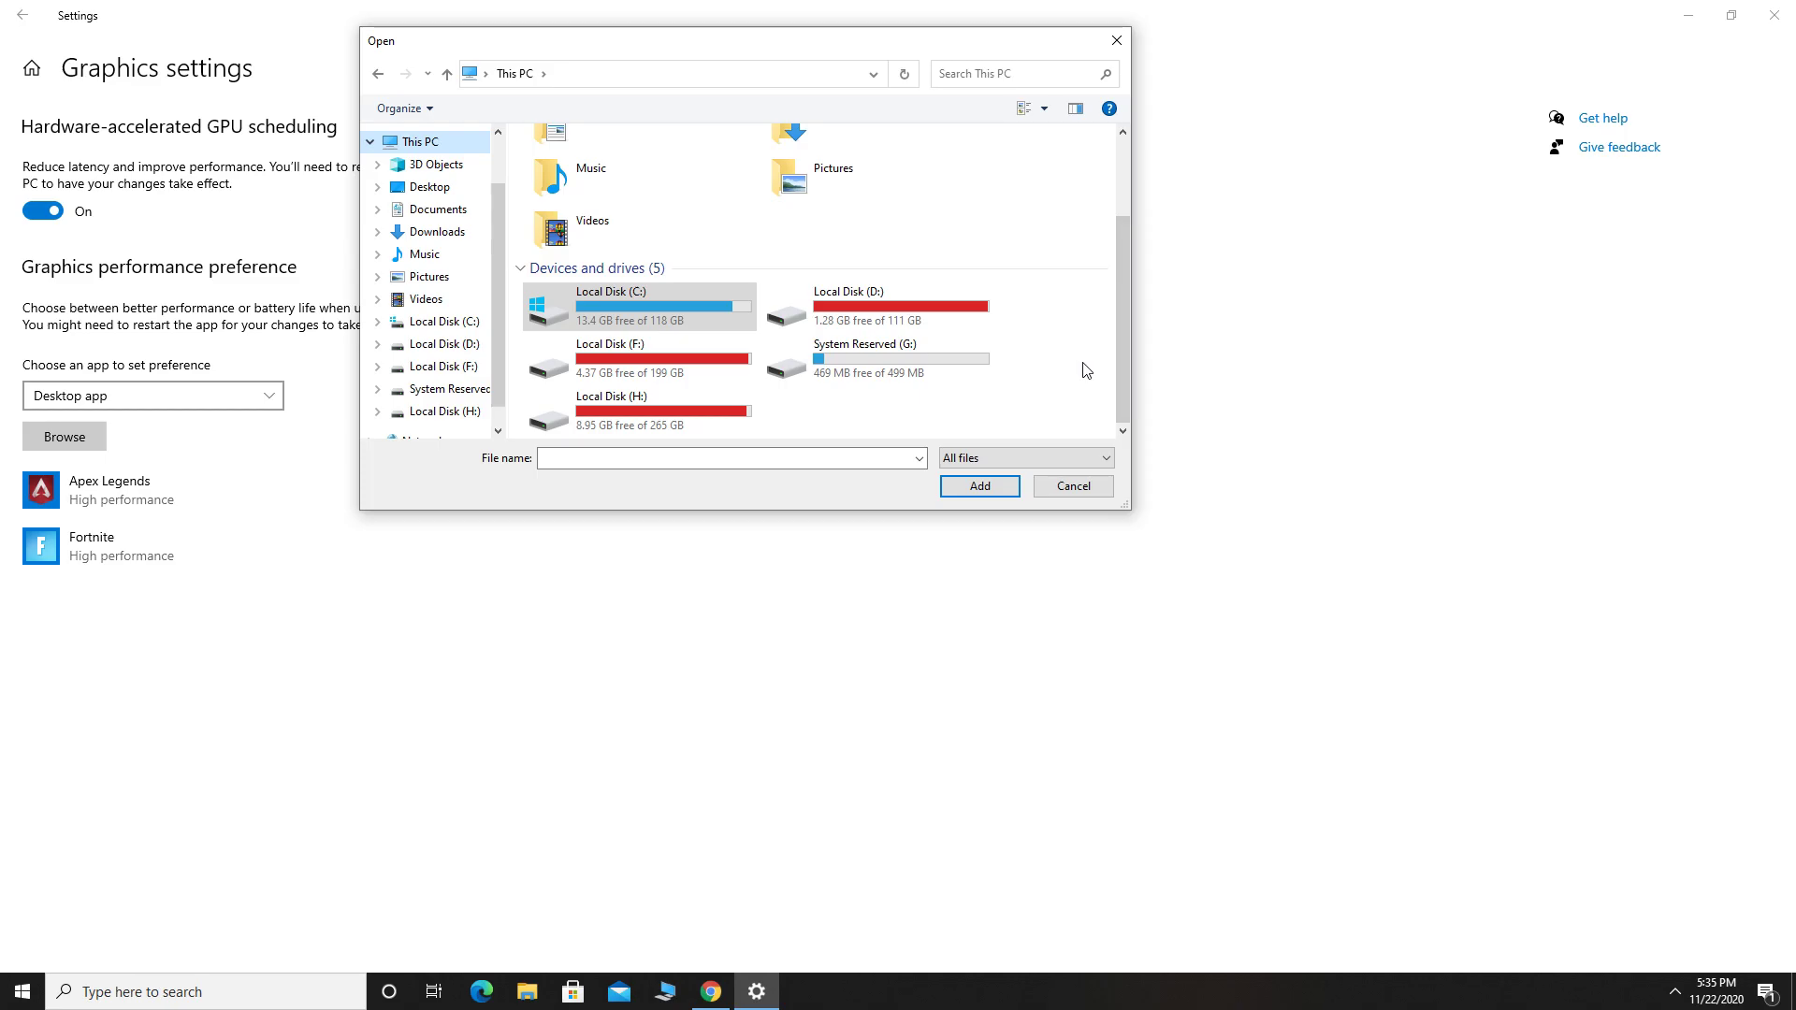
{"action": "double_click", "coordinate": [672, 324]}
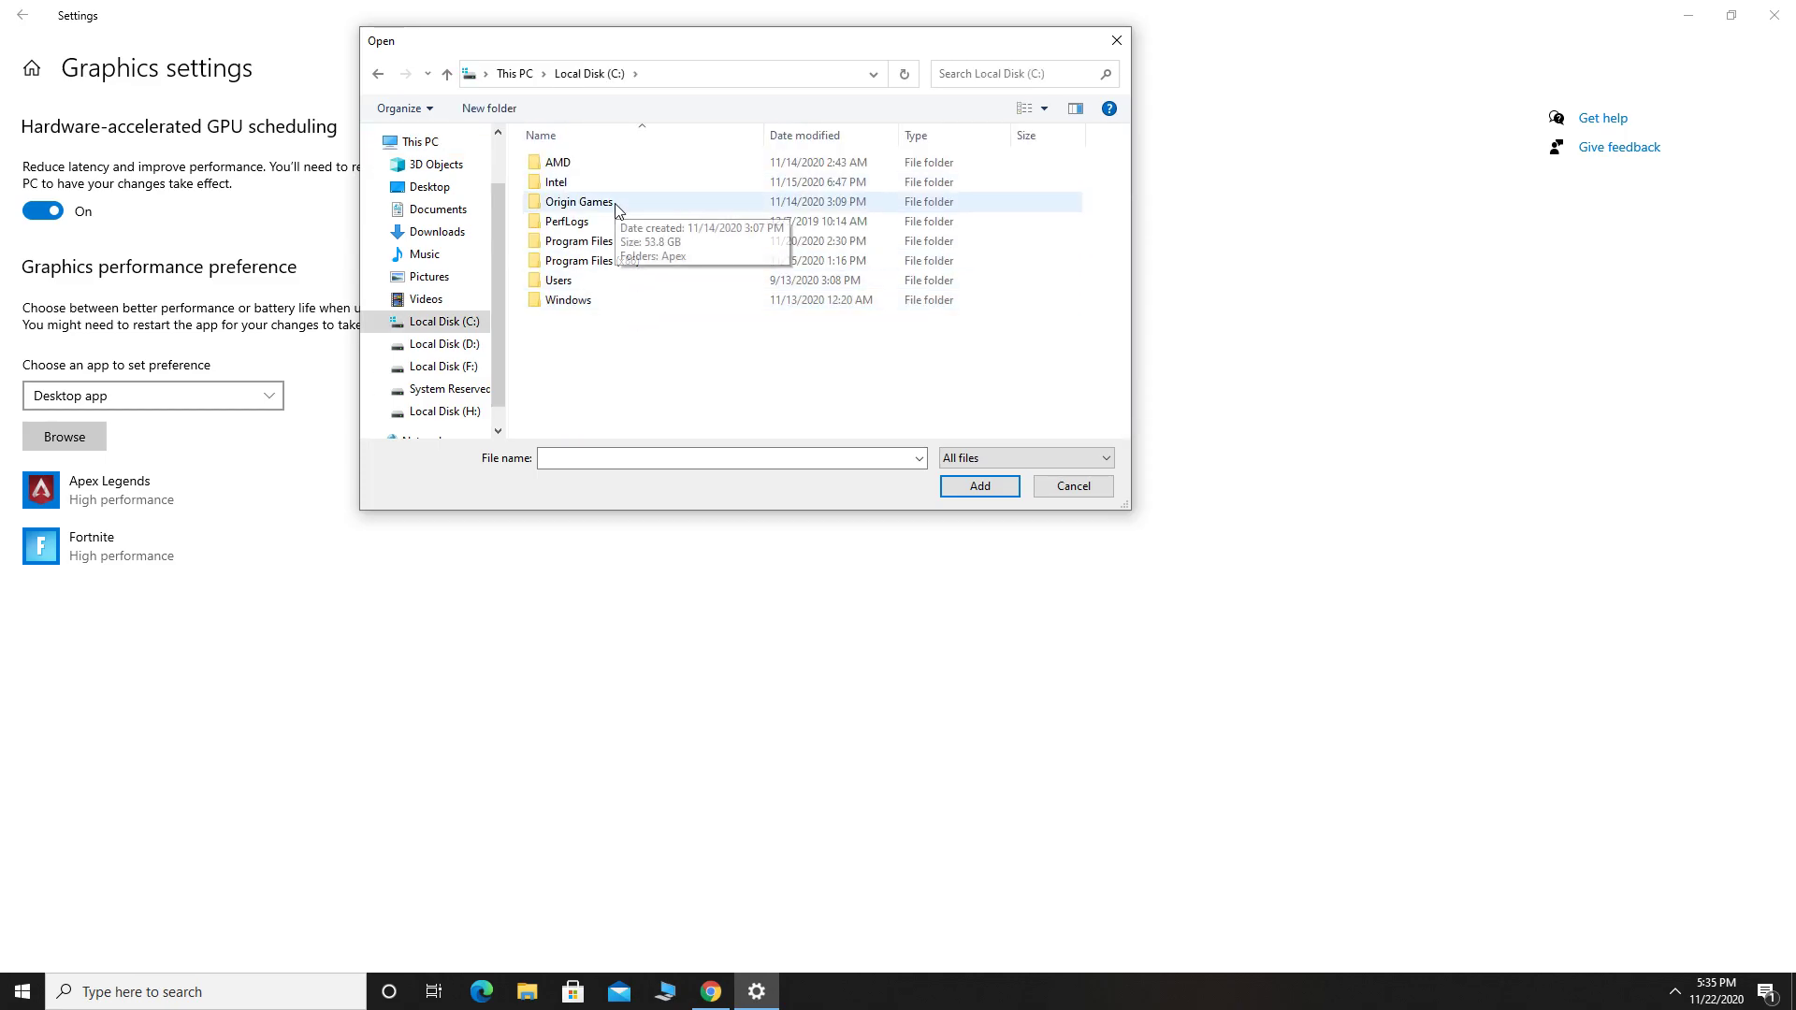
{"action": "double_click", "coordinate": [579, 241]}
{"action": "scroll", "coordinate": [702, 281], "scroll_direction": "down", "scroll_amount": 5}
{"action": "scroll", "coordinate": [702, 280], "scroll_direction": "down", "scroll_amount": 3}
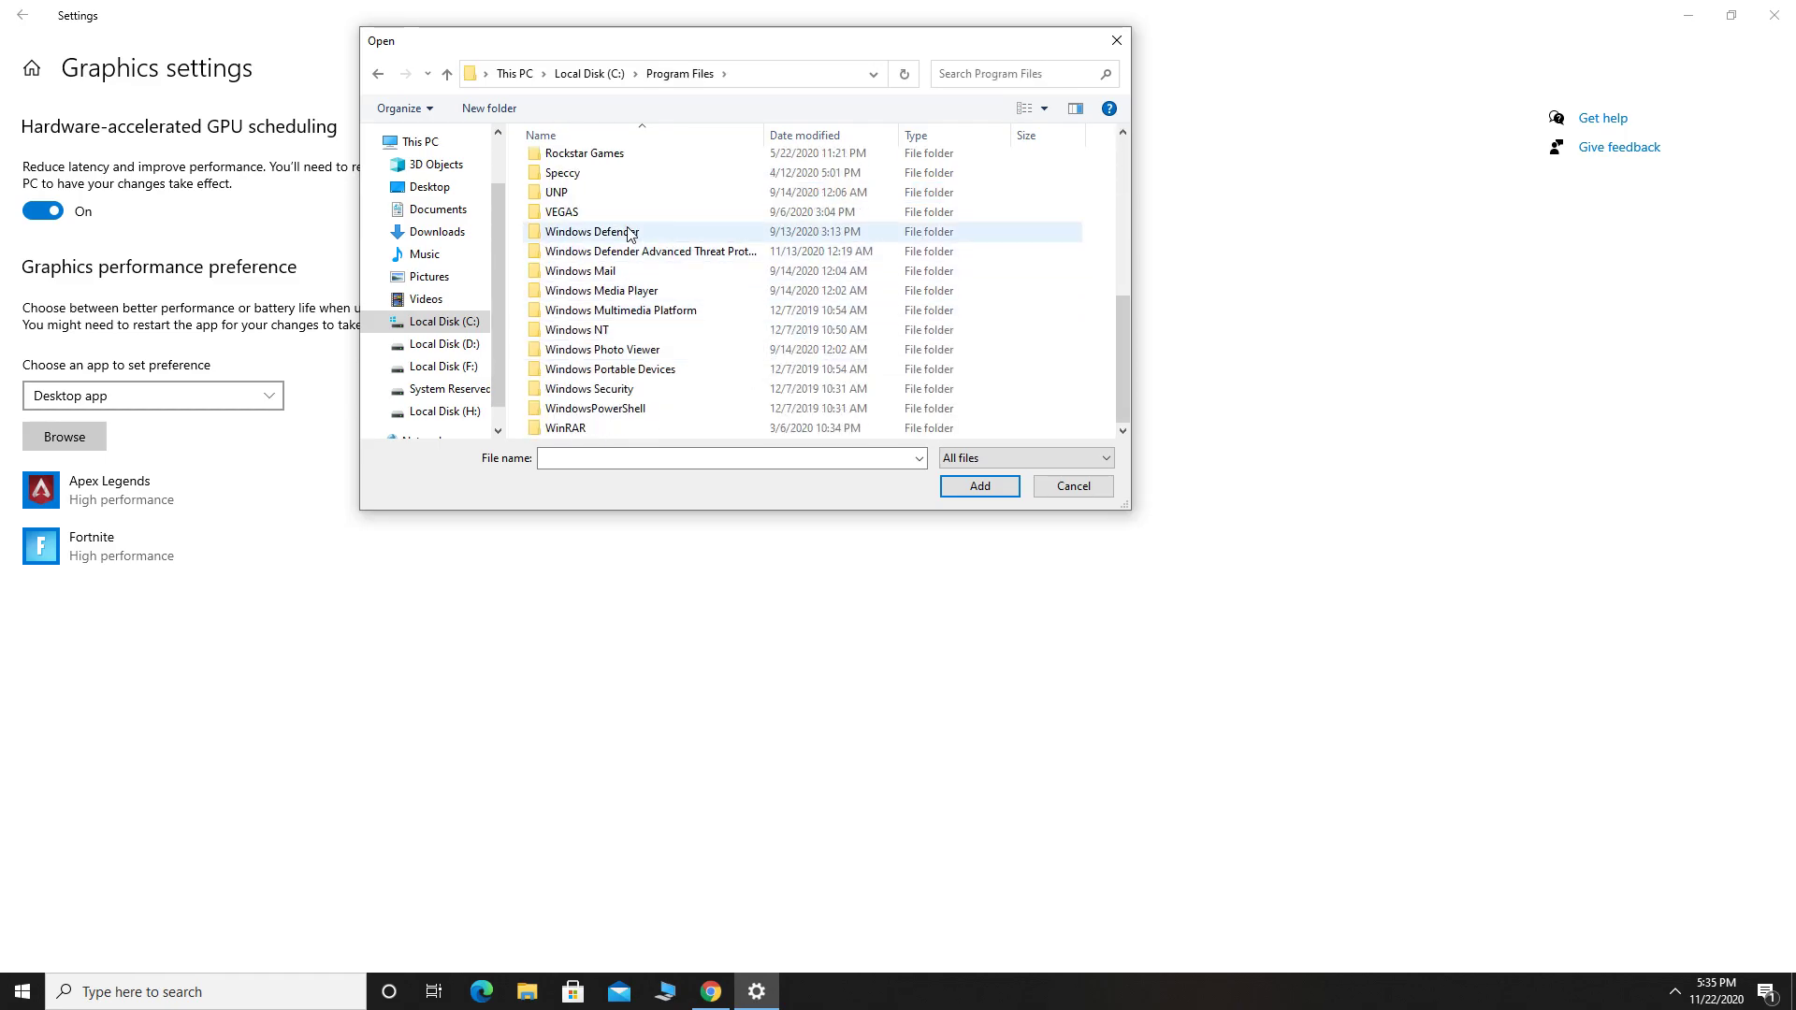
{"action": "left_click", "coordinate": [562, 212]}
{"action": "double_click", "coordinate": [692, 218]}
{"action": "double_click", "coordinate": [590, 164]}
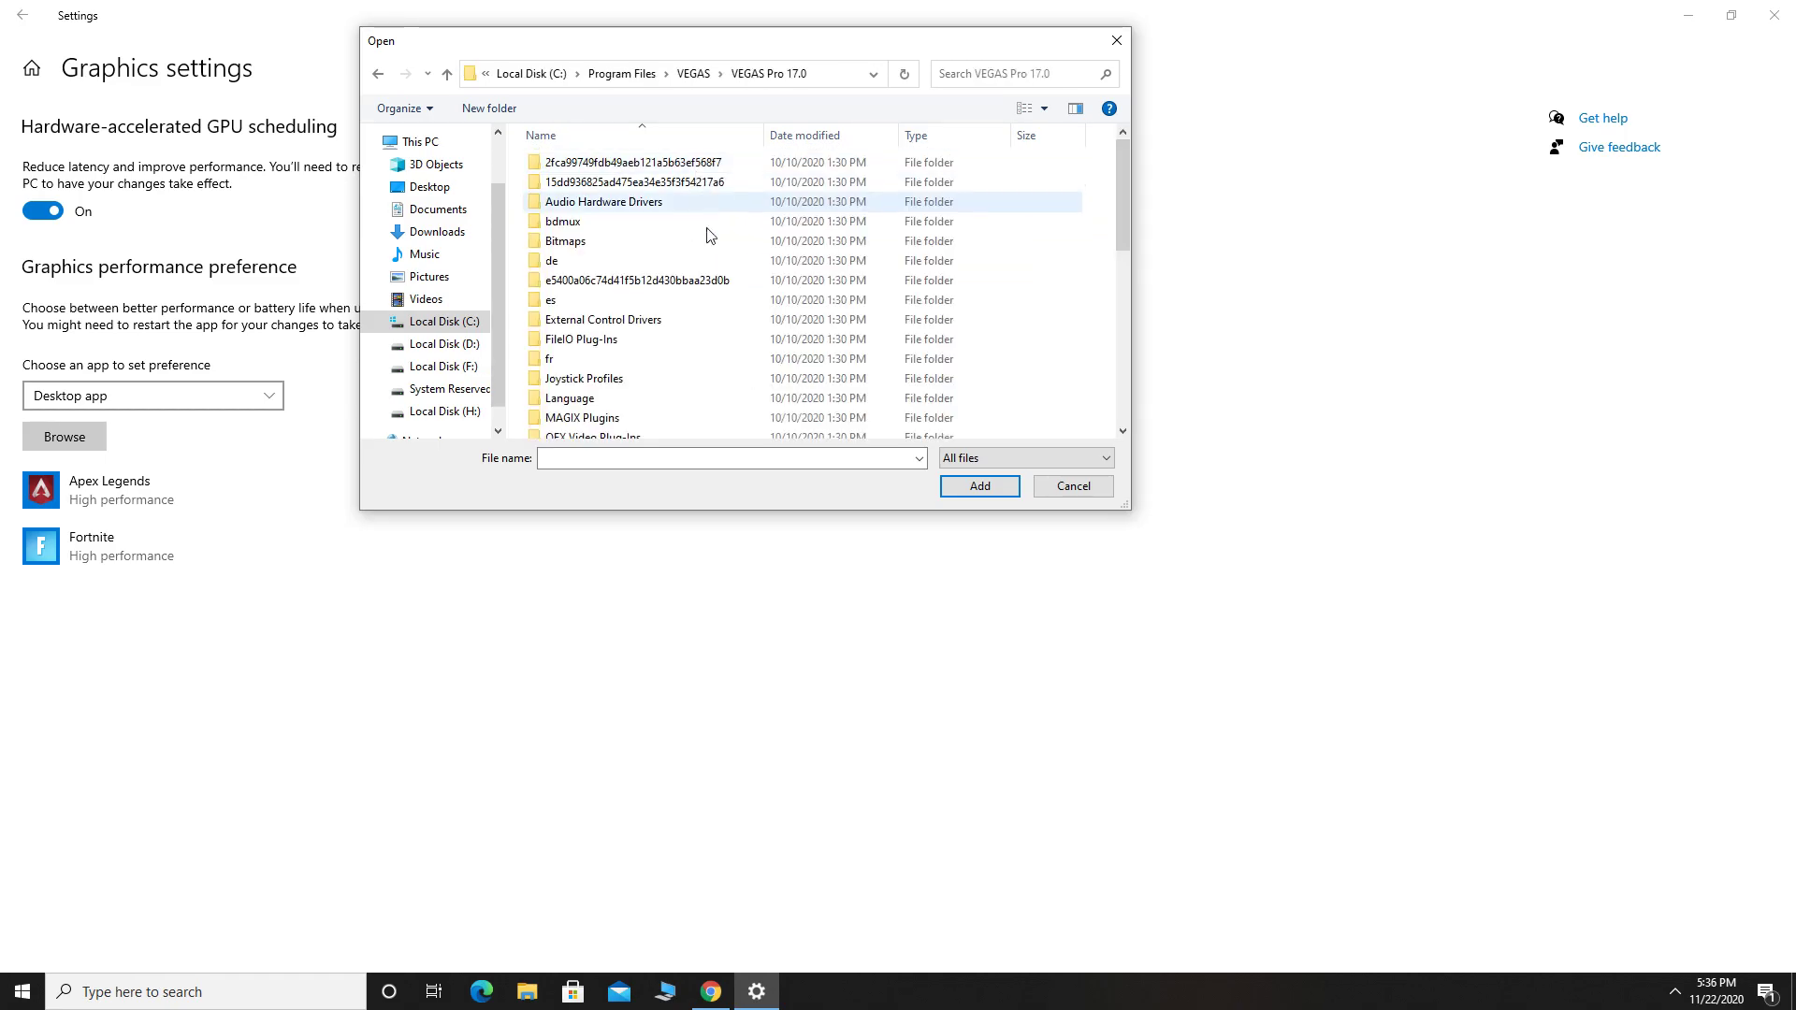
{"action": "scroll", "coordinate": [702, 282], "scroll_direction": "down", "scroll_amount": 5}
{"action": "scroll", "coordinate": [737, 363], "scroll_direction": "down", "scroll_amount": 3}
{"action": "left_click", "coordinate": [589, 408]}
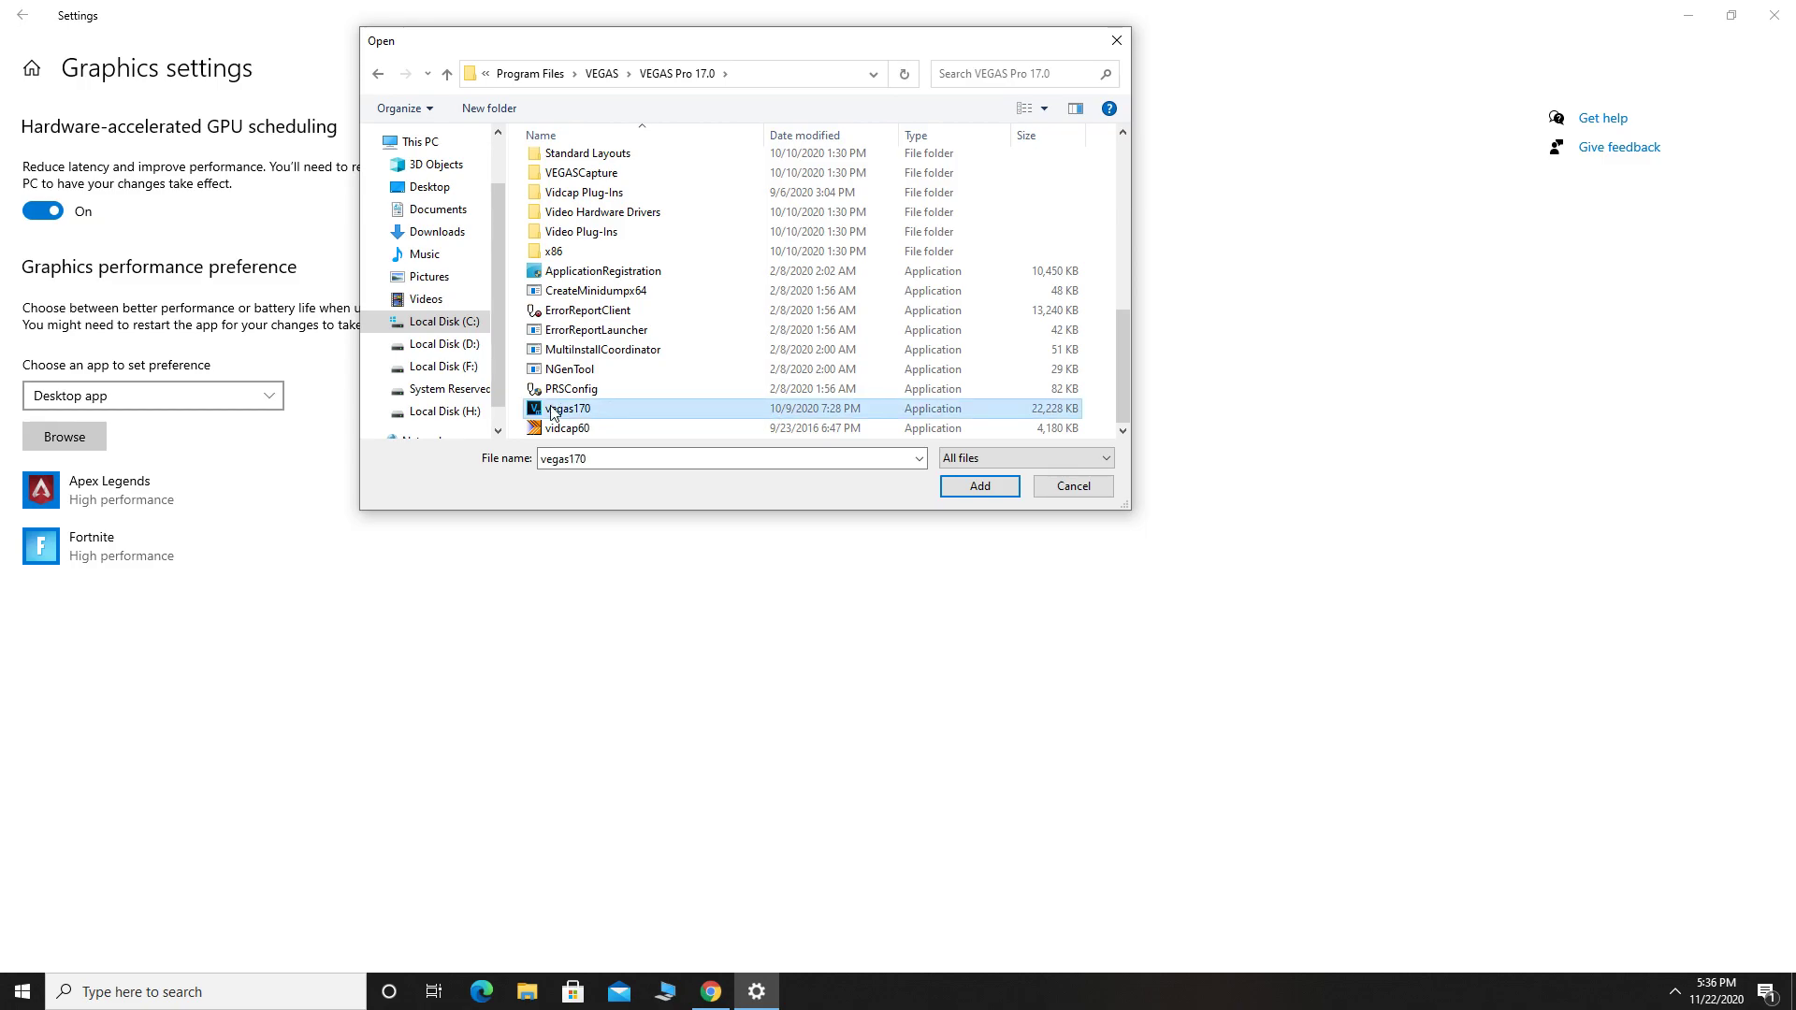
Step: Add VEGAS Pro to the list and save its High performance preference
{"action": "left_click", "coordinate": [980, 485]}
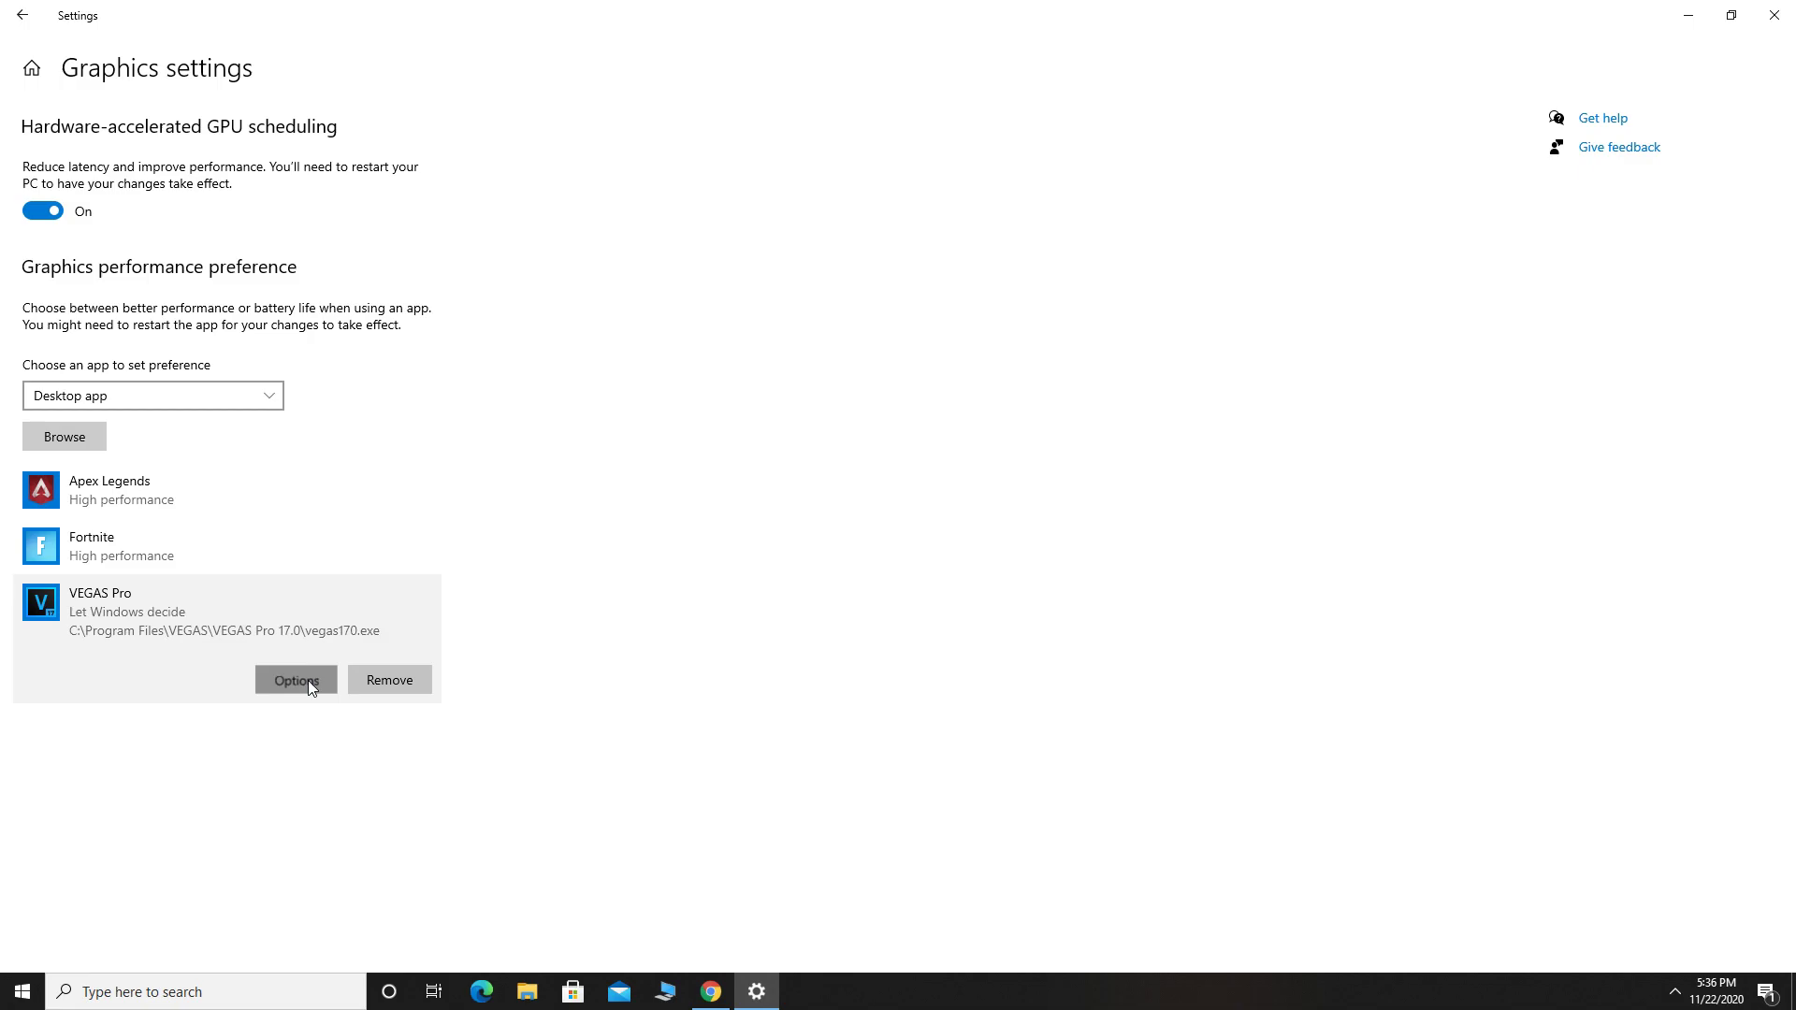
{"action": "left_click", "coordinate": [298, 681]}
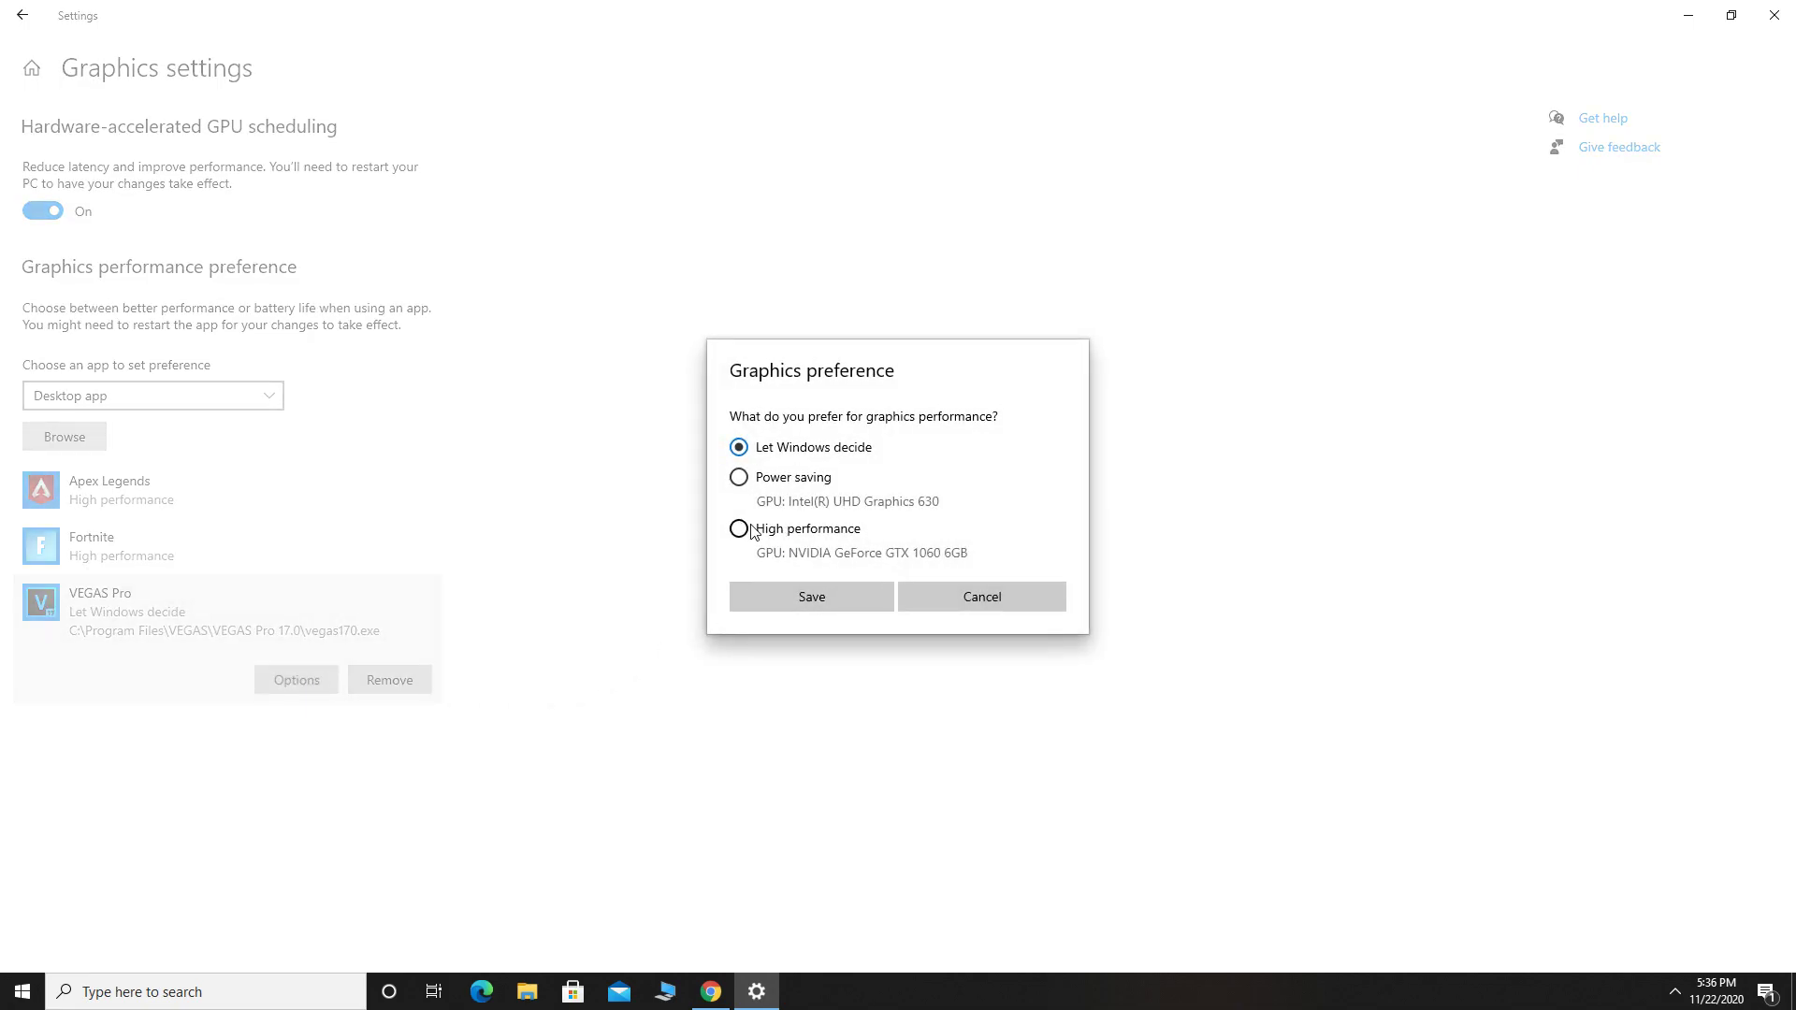
{"action": "left_click", "coordinate": [821, 603]}
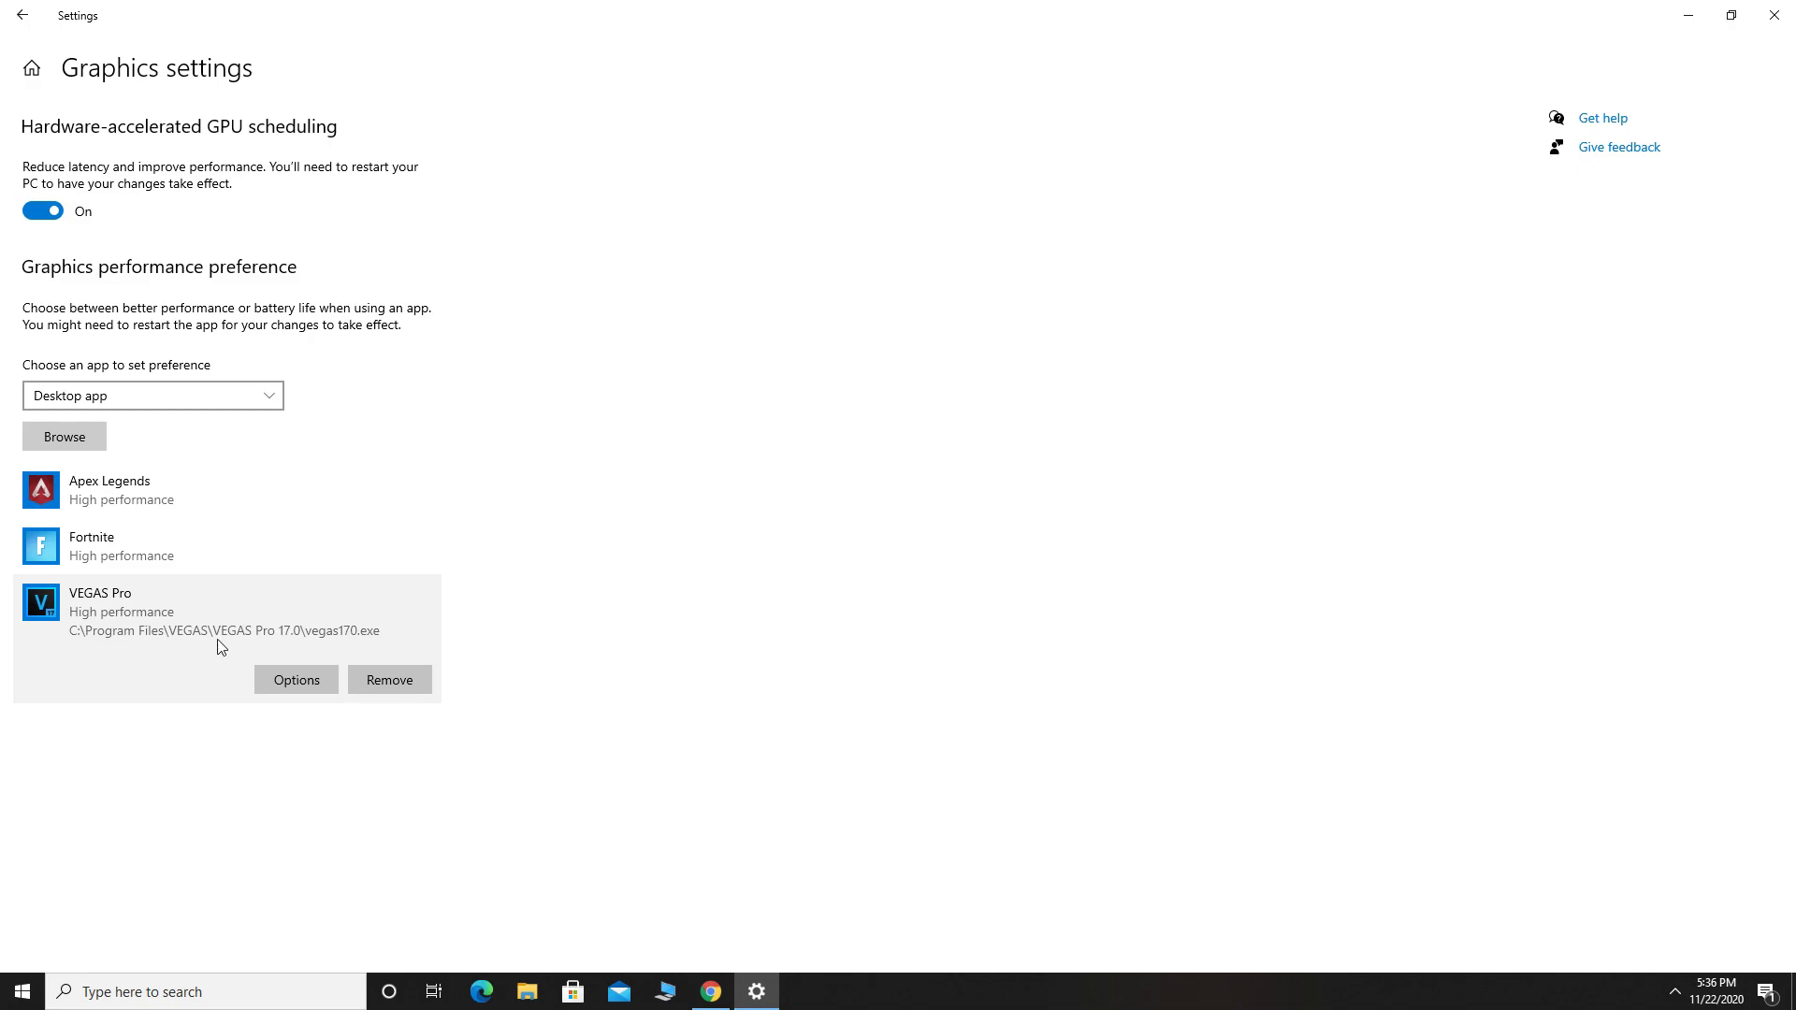
Step: Browse to H:\Warfare\Call of Duty Modern Warfare and select ModernWarfare.exe
{"action": "left_click", "coordinate": [64, 437]}
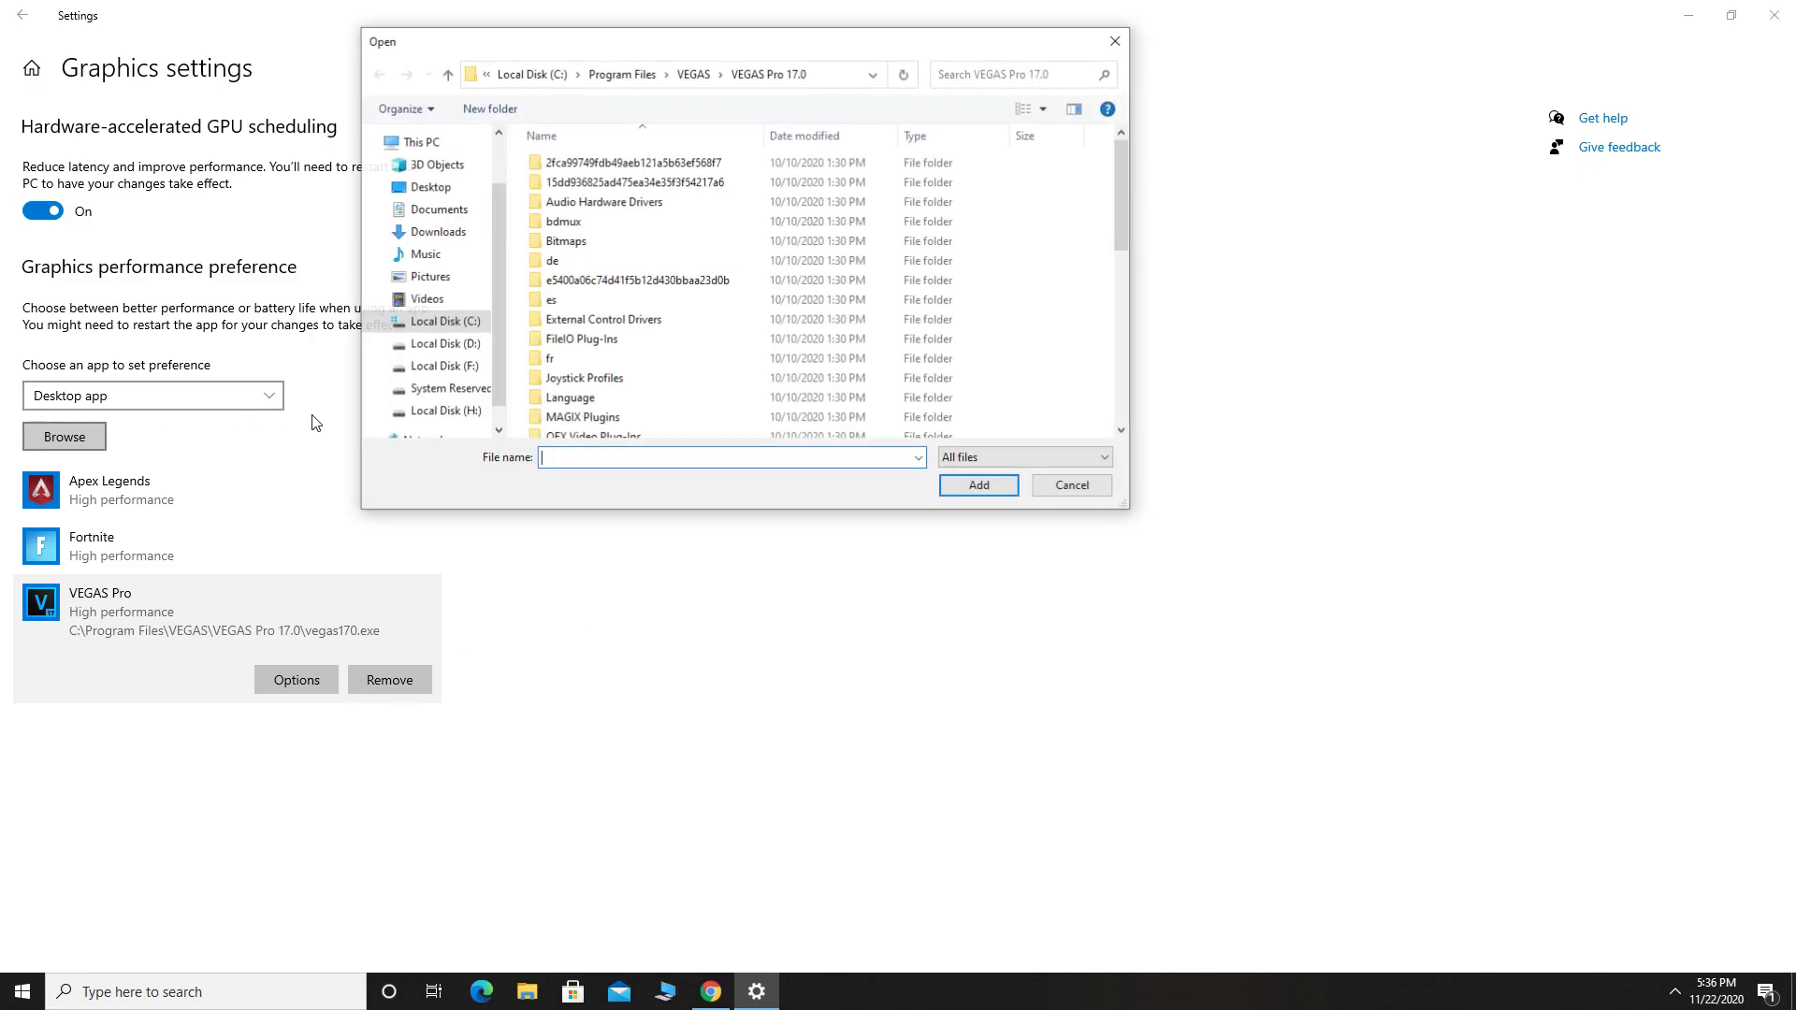
{"action": "left_click", "coordinate": [420, 143]}
{"action": "scroll", "coordinate": [771, 281], "scroll_direction": "down", "scroll_amount": 3}
{"action": "double_click", "coordinate": [618, 399]}
{"action": "double_click", "coordinate": [576, 295]}
{"action": "double_click", "coordinate": [616, 162]}
{"action": "left_click", "coordinate": [617, 263]}
Step: Add Call of Duty: Modern Warfare to the list and save its High performance preference
{"action": "left_click", "coordinate": [980, 485]}
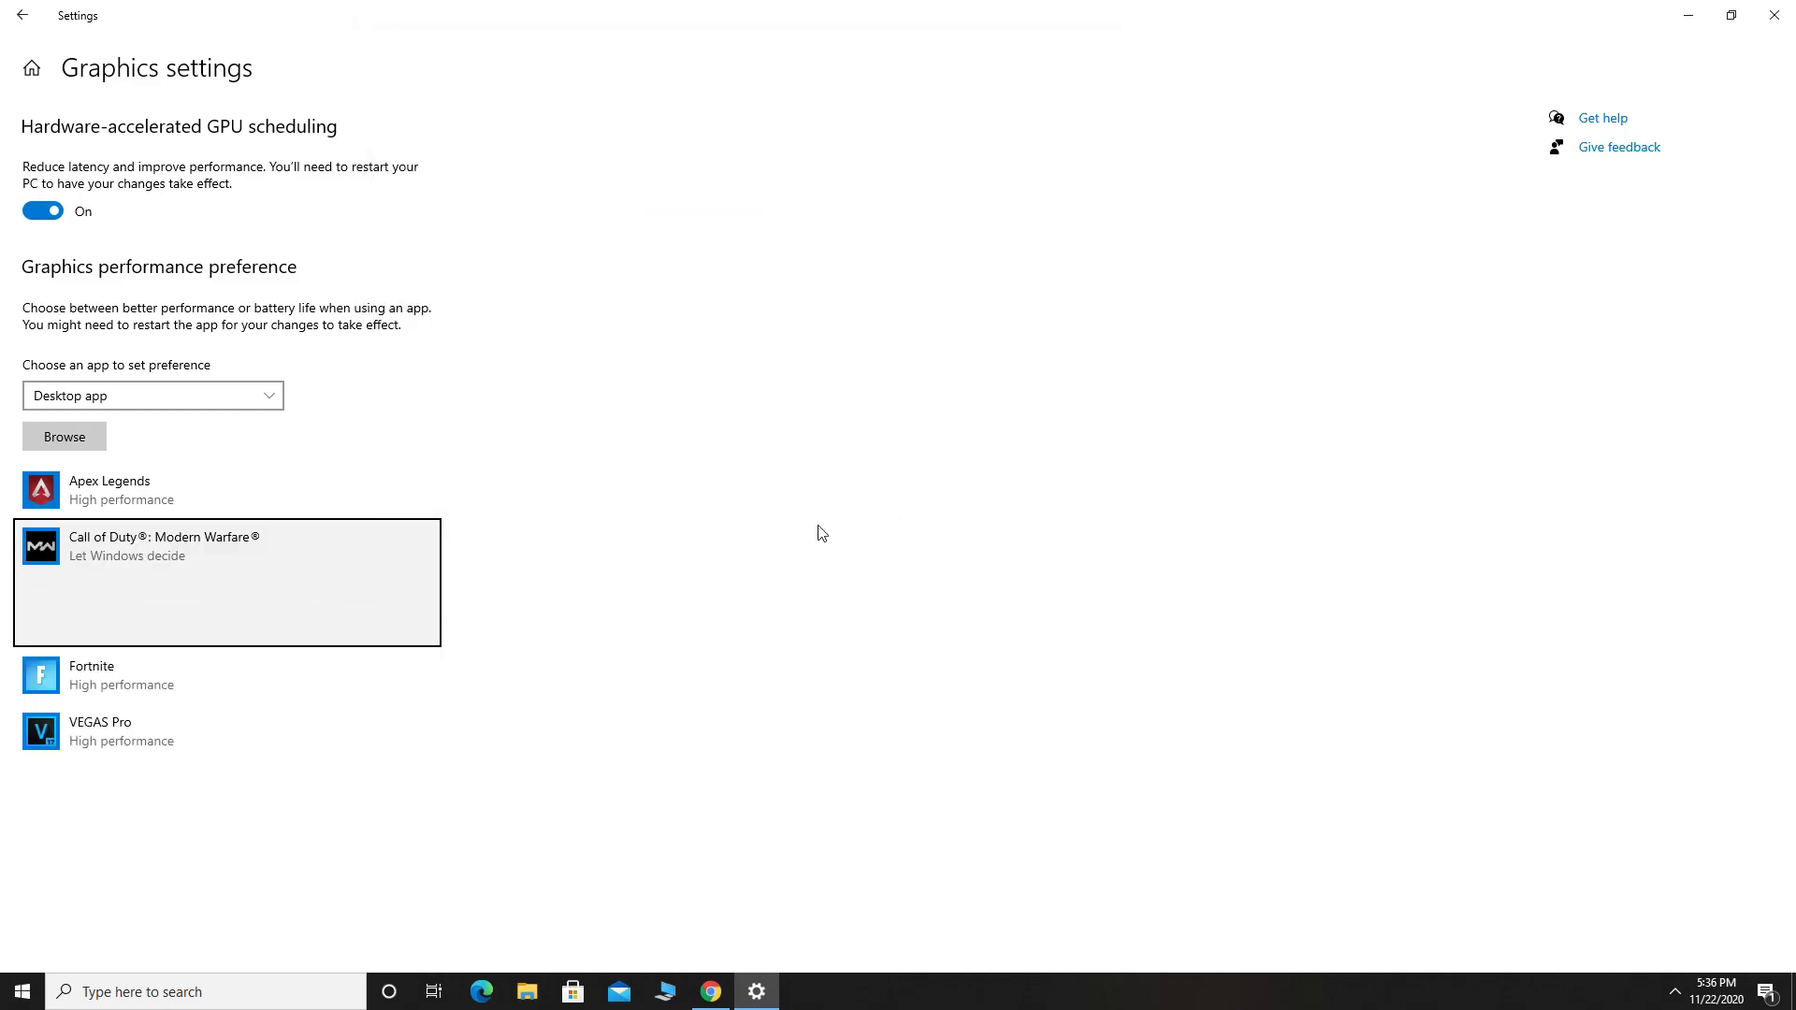
{"action": "left_click", "coordinate": [297, 623]}
{"action": "left_click", "coordinate": [811, 596]}
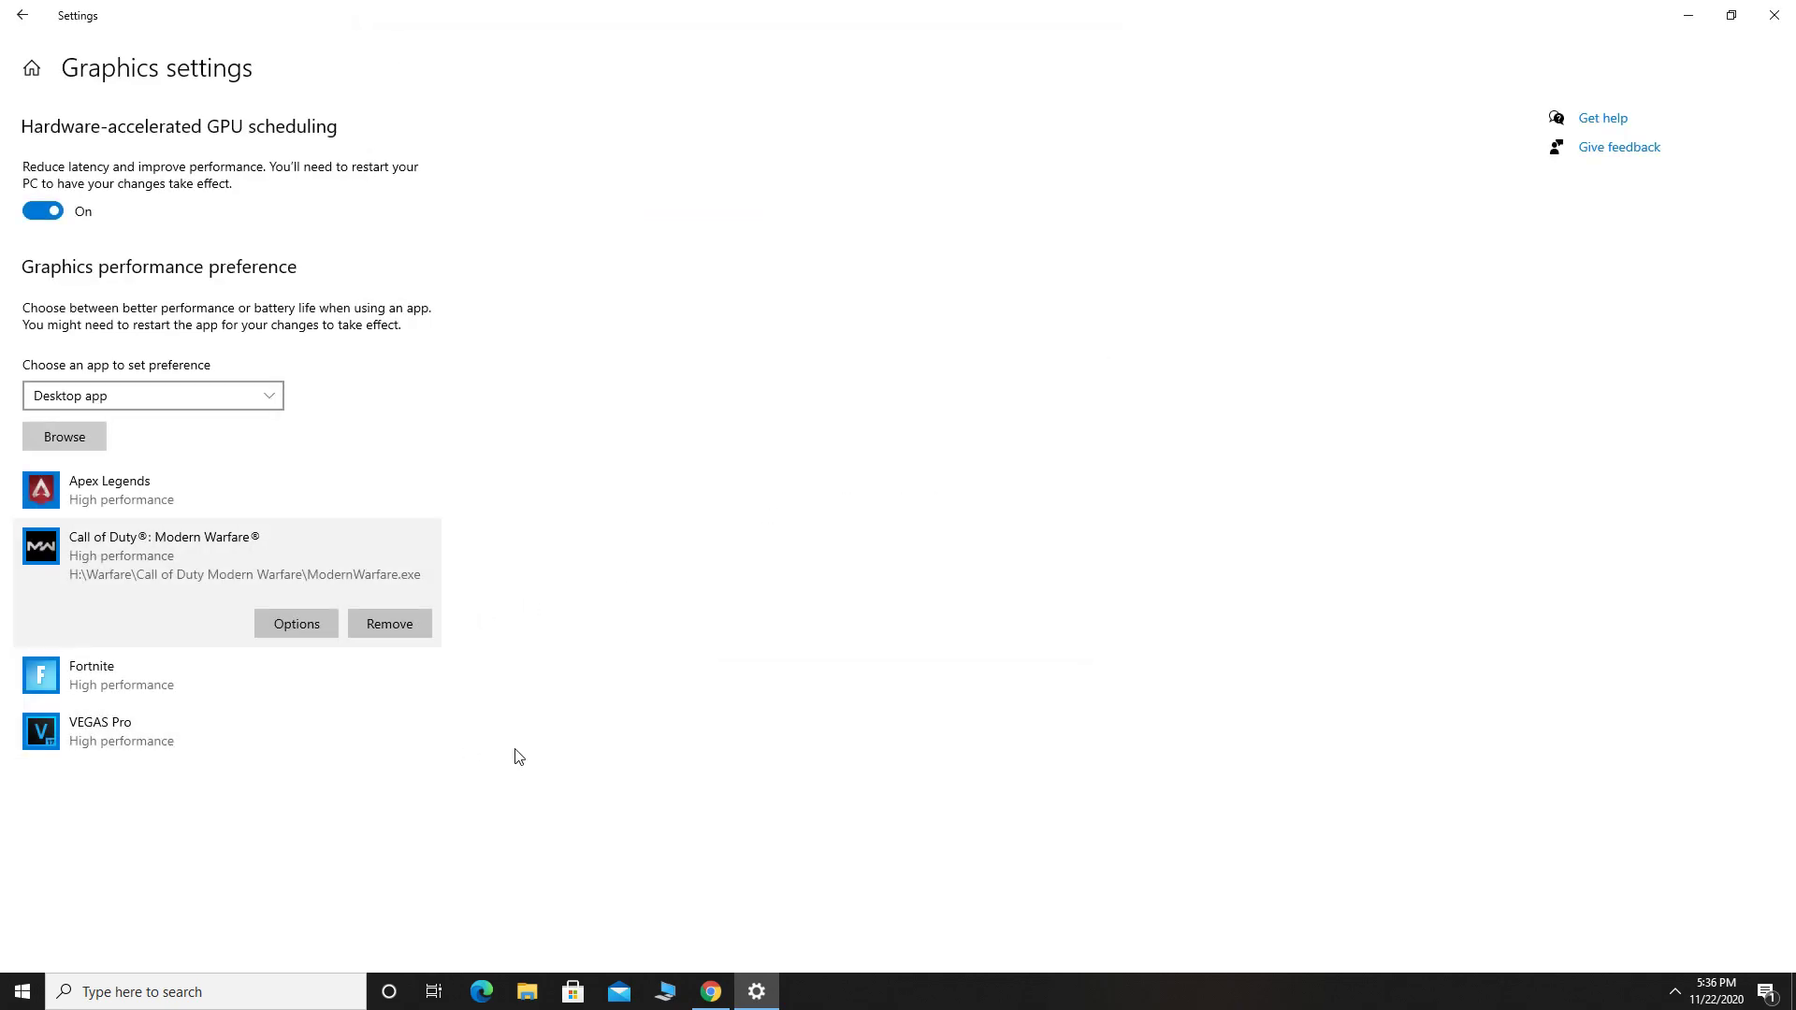
Step: Close Settings with the X in its title bar
{"action": "left_click", "coordinate": [1773, 16]}
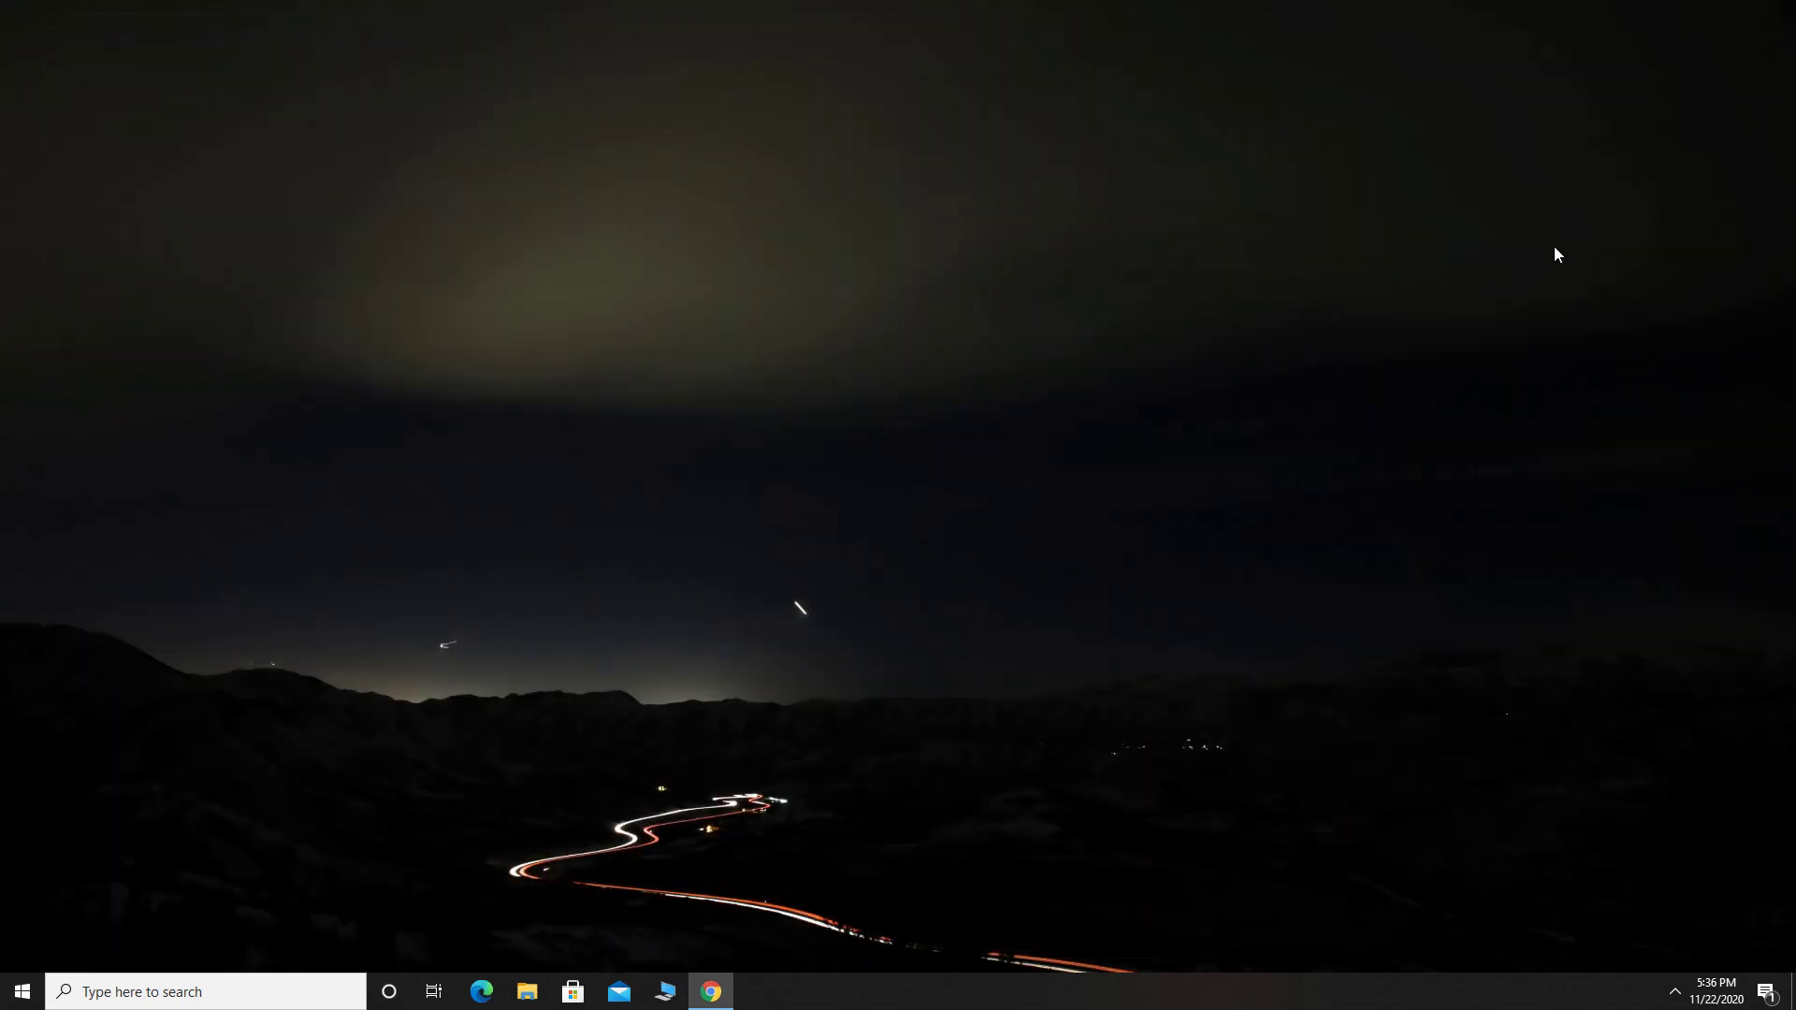